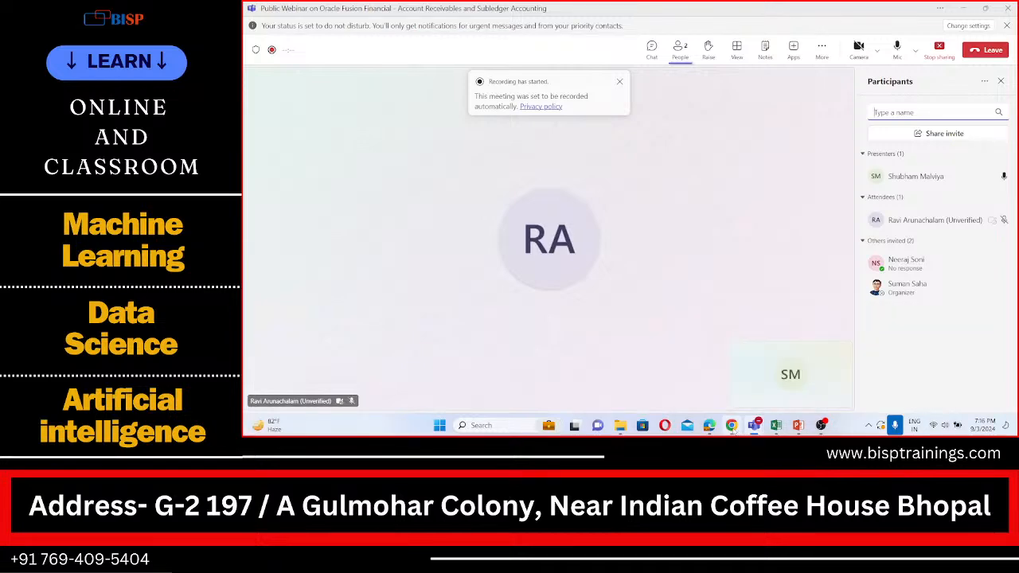
Switch to the Oracle Fusion implementation project in the browser and search its task list for "Manage autoaccounting".
click(731, 425)
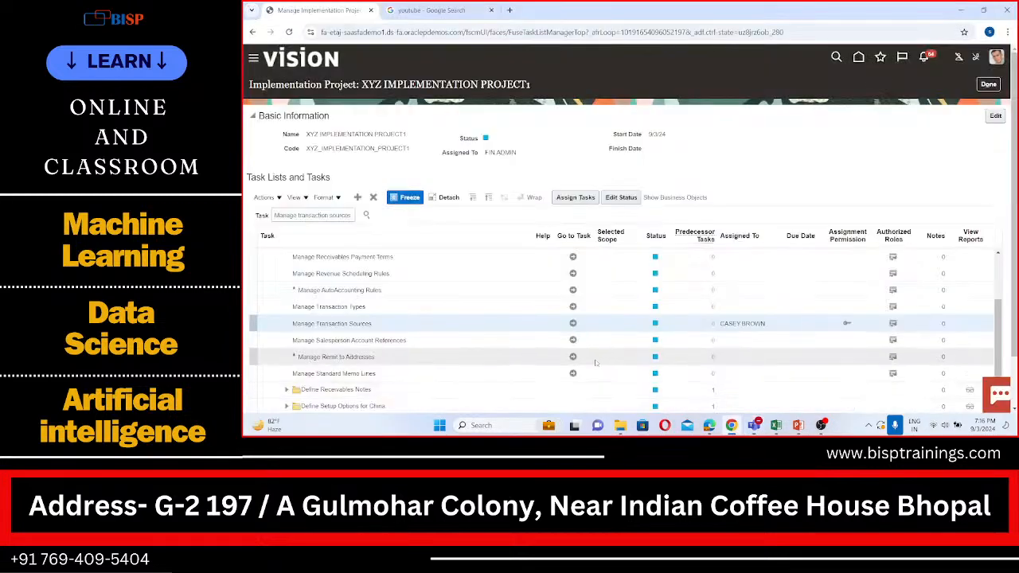
click(351, 214)
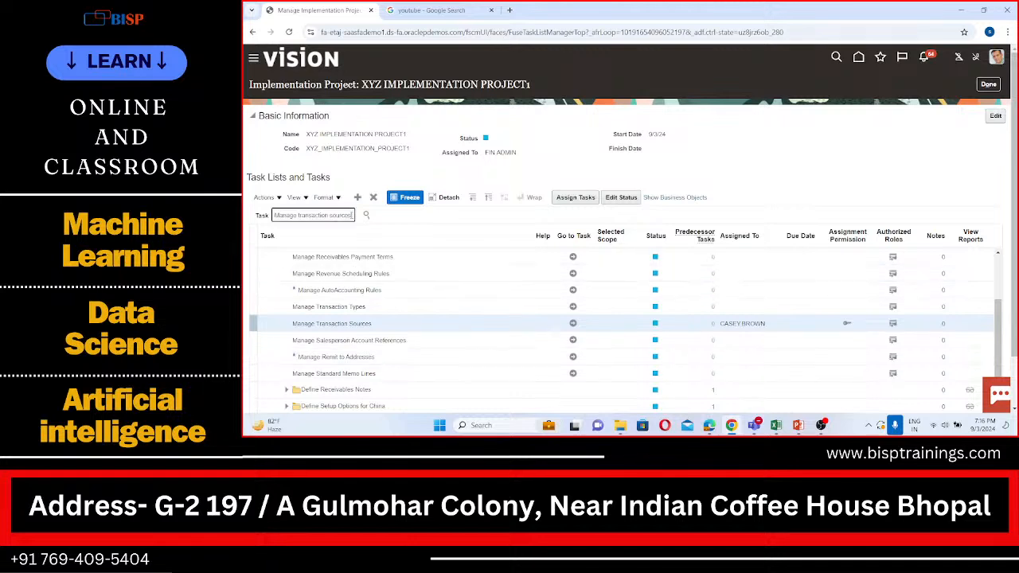
key(BackSpace)
key(BackSpace)
key(BackSpace)
key(BackSpace)
key(BackSpace)
key(BackSpace)
key(BackSpace)
key(BackSpace)
key(BackSpace)
key(BackSpace)
key(BackSpace)
key(BackSpace)
text(cc)
key(BackSpace)
key(BackSpace)
text(uto)
text(accoun)
text(j)
text(ng)
click(368, 215)
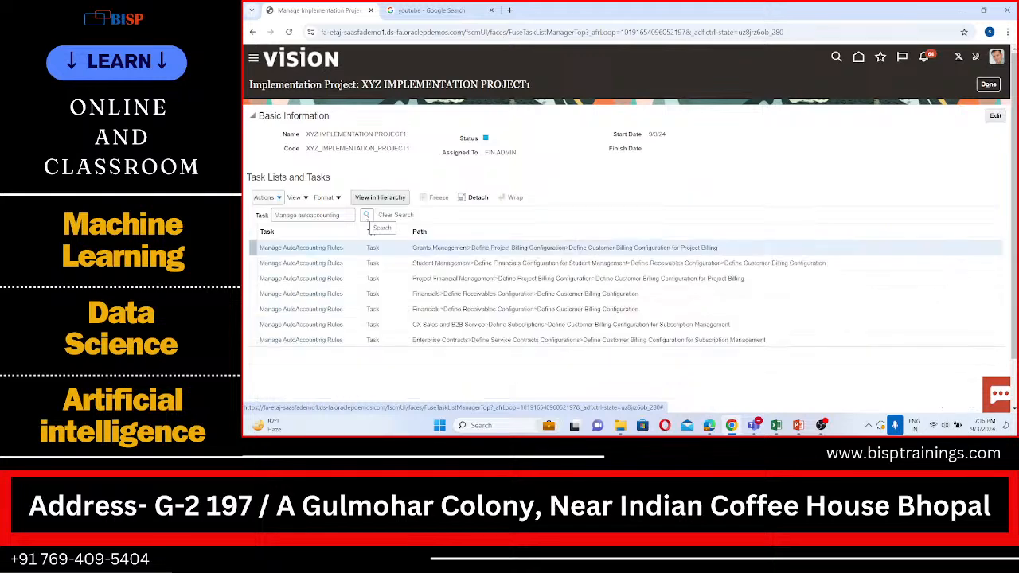
Open the Manage AutoAccounting Rules task under Financials > Define Receivables Configuration and search the rules for business unit AMEX US BU01.
click(319, 297)
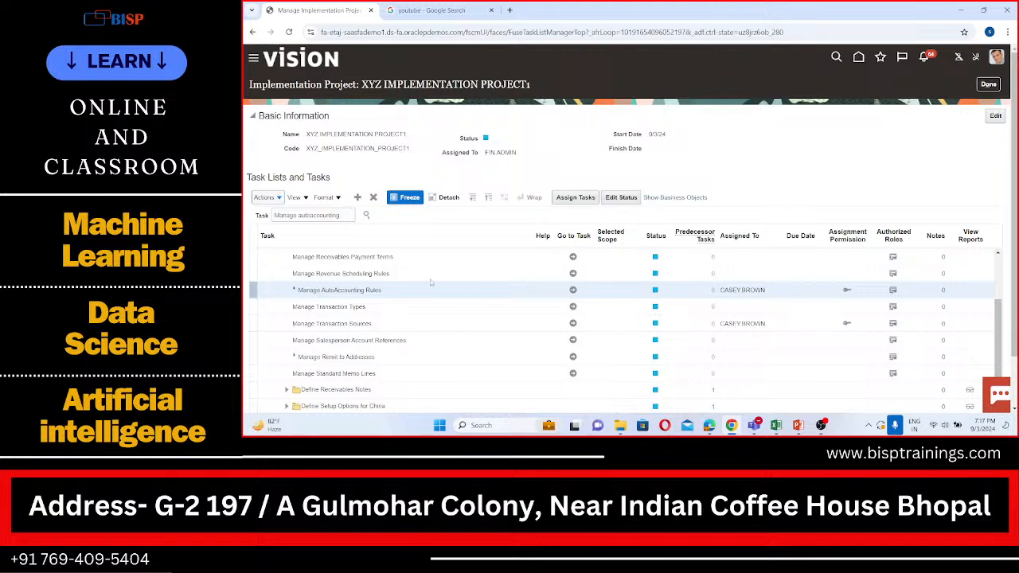
click(573, 290)
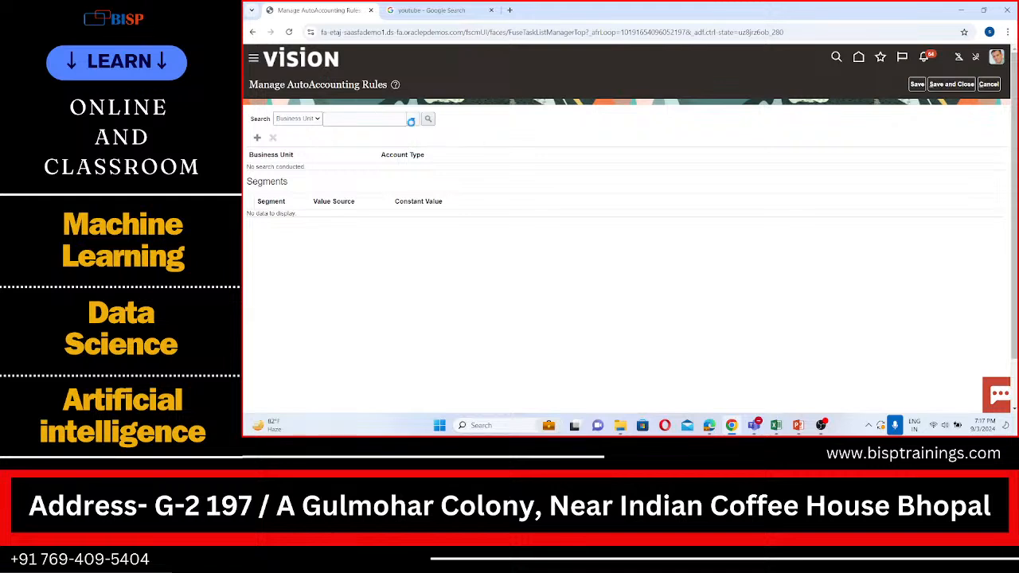
click(412, 120)
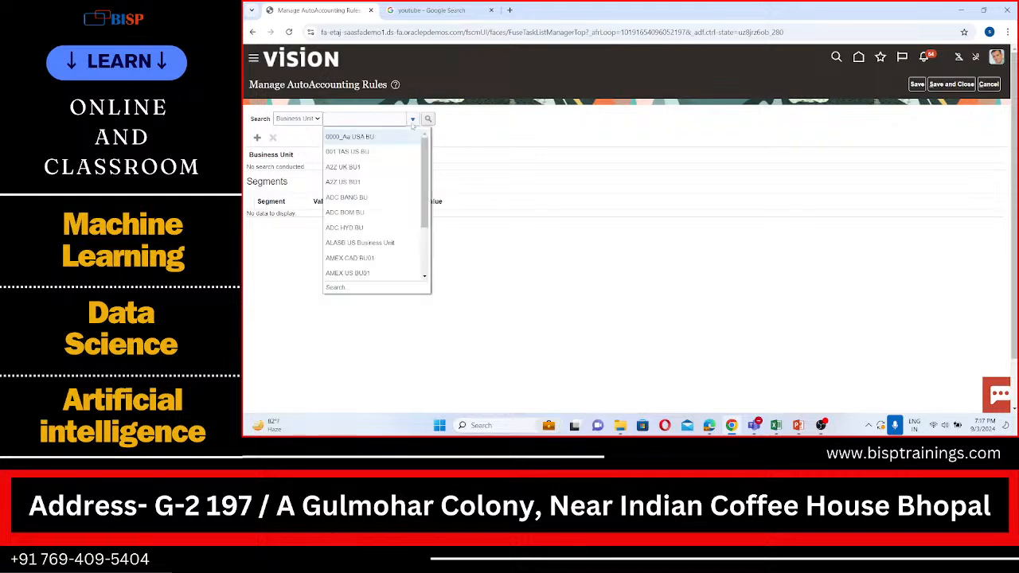
click(385, 272)
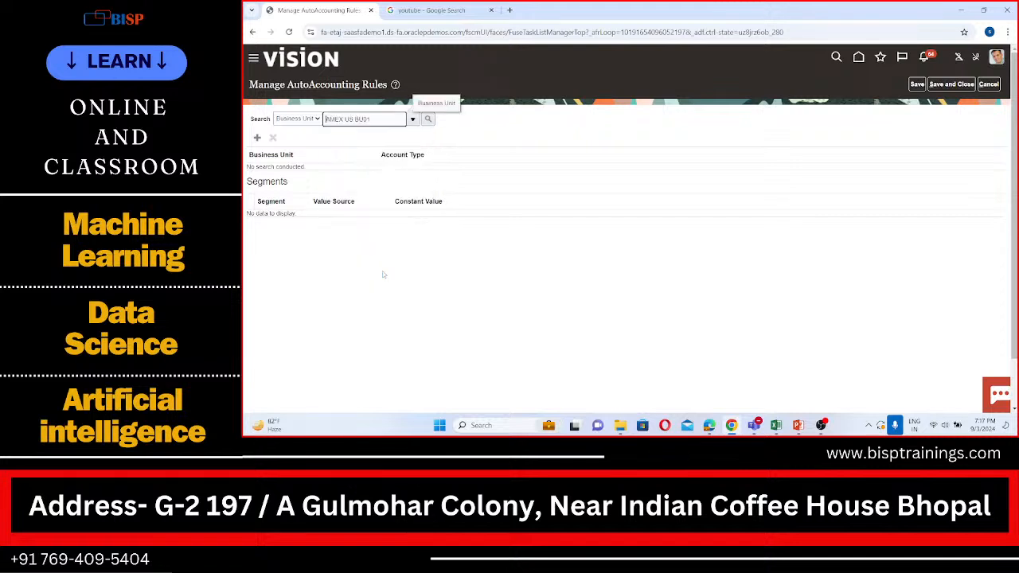
click(429, 119)
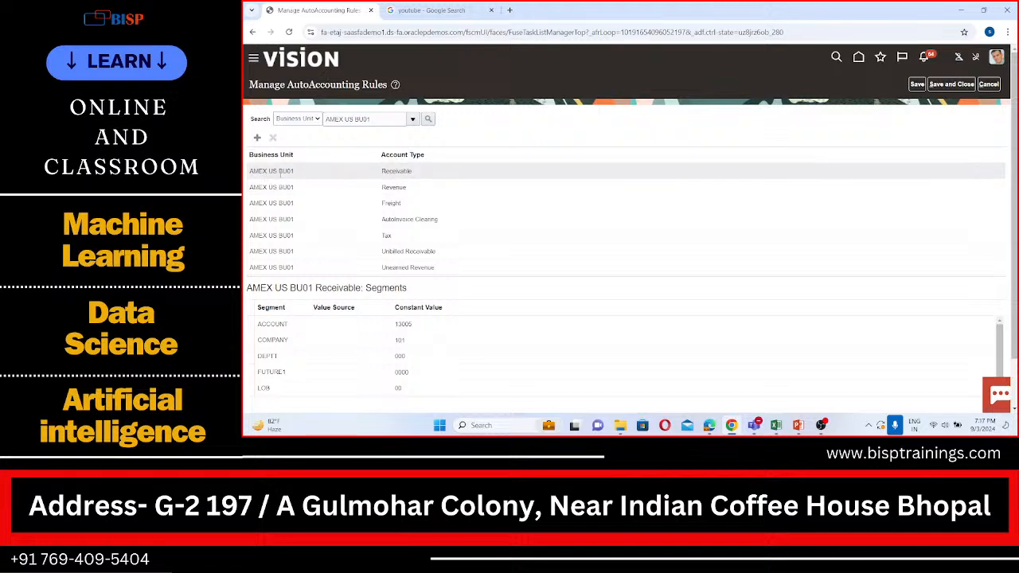
Delete the Receivable and Revenue AutoAccounting rules of AMEX US BU01, then save and close.
click(358, 175)
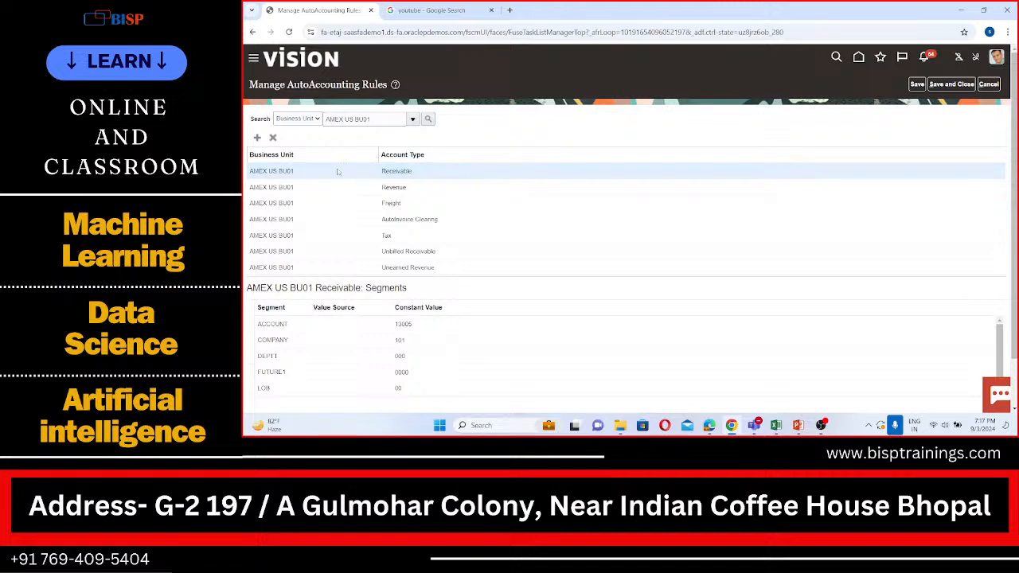
click(273, 138)
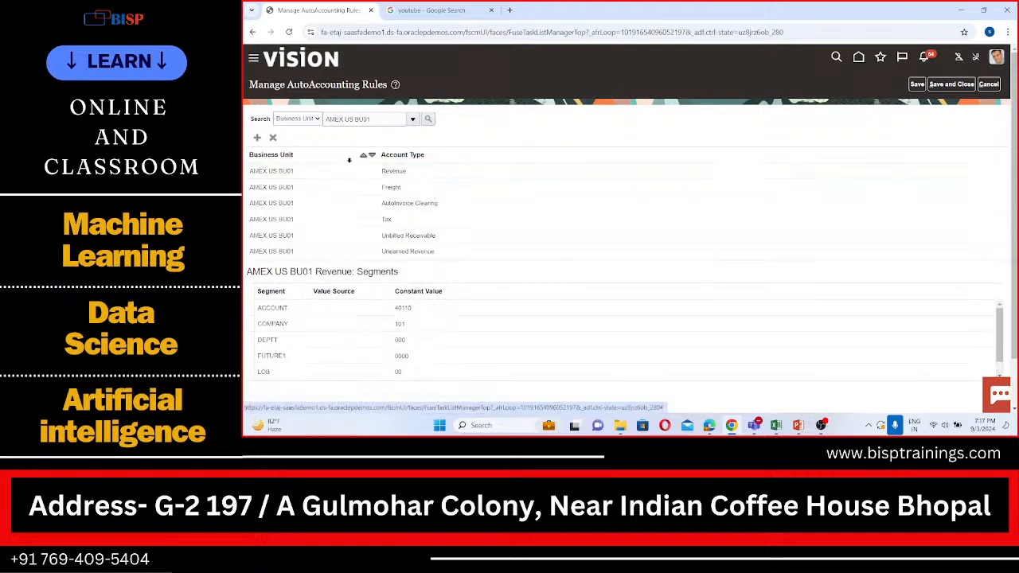
click(356, 170)
click(273, 138)
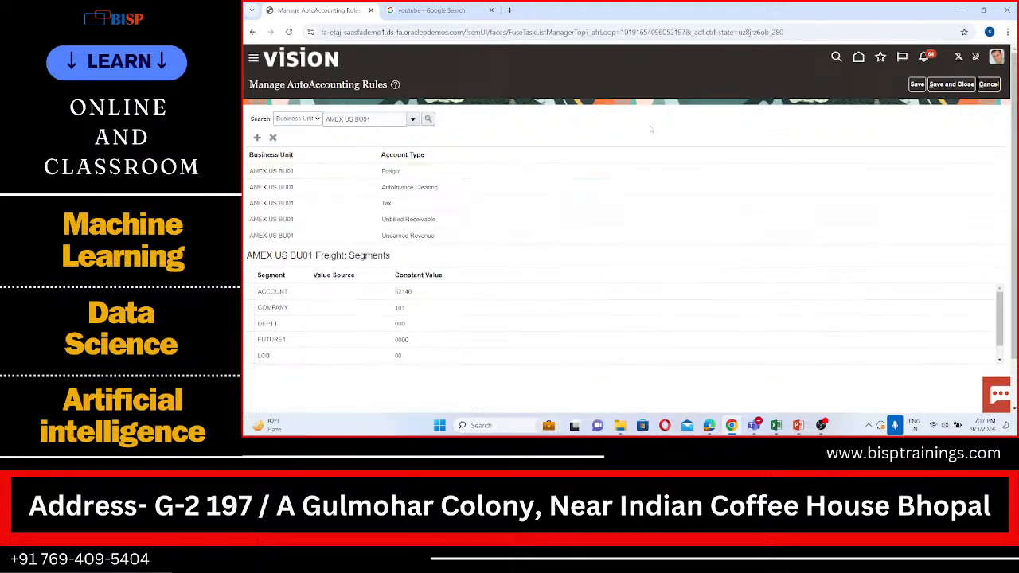
click(952, 84)
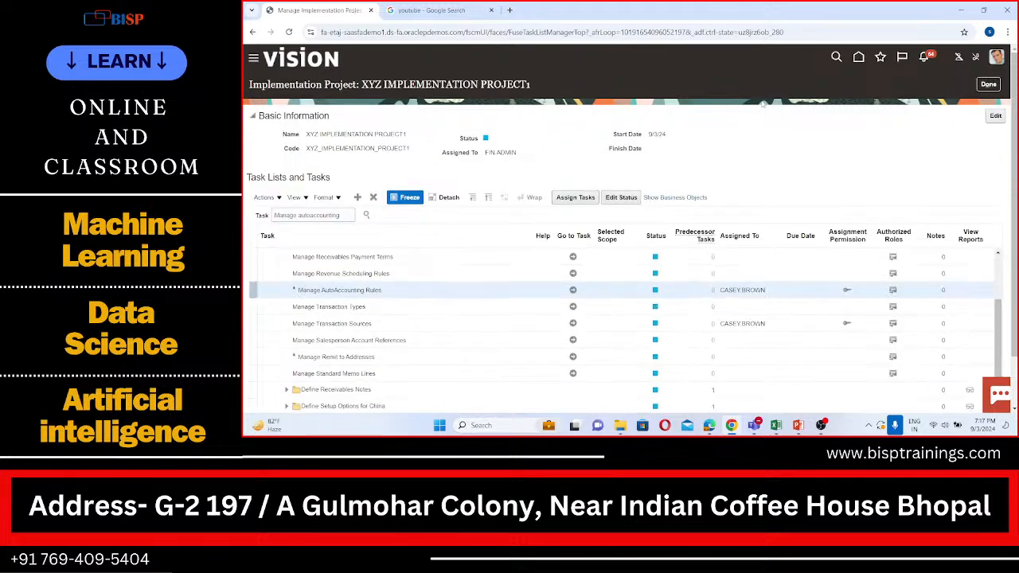
Reopen the Manage AutoAccounting Rules task and search again for the rules of business unit AMEX US BU01.
click(573, 288)
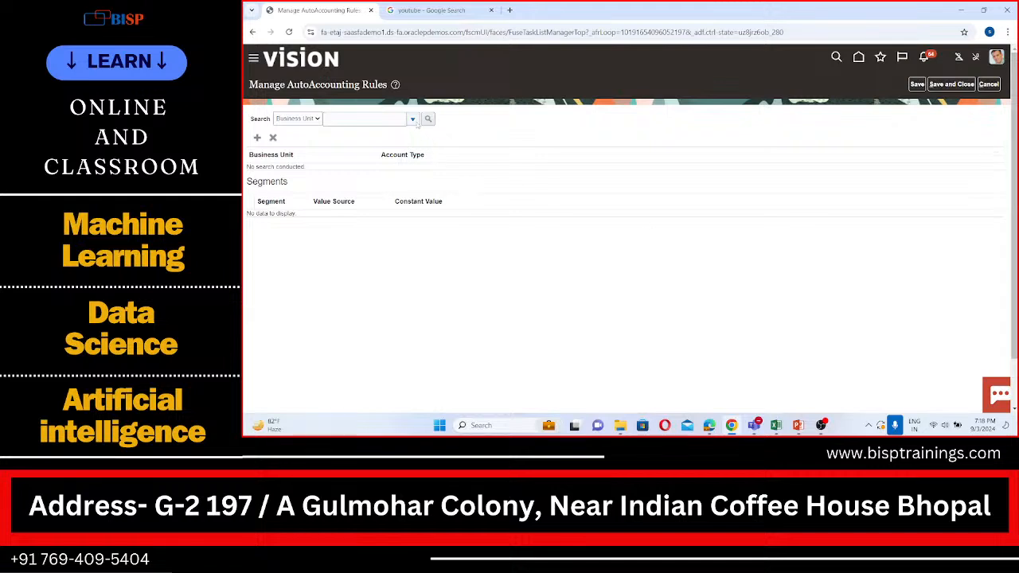
click(413, 119)
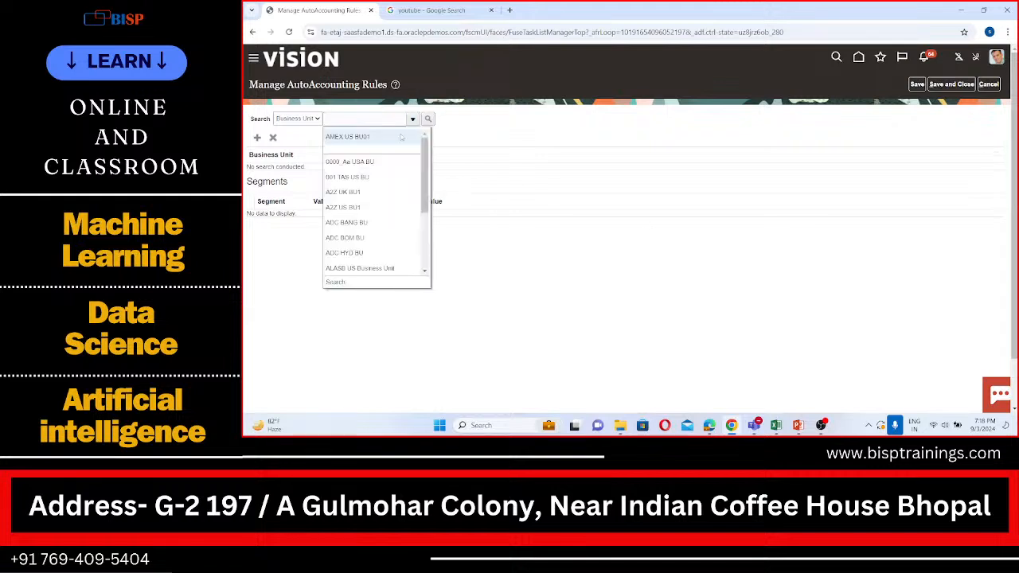
click(389, 141)
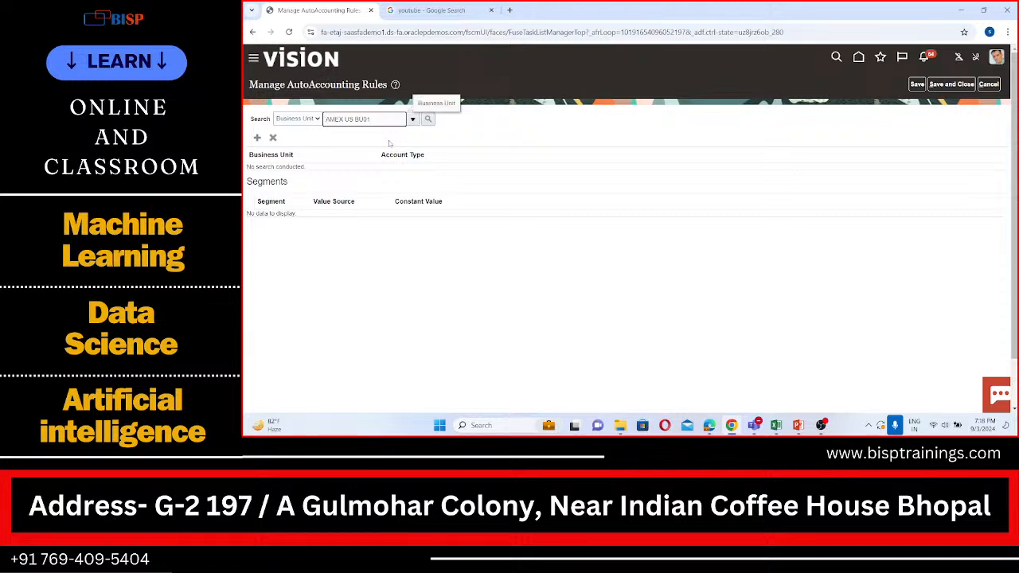
click(427, 121)
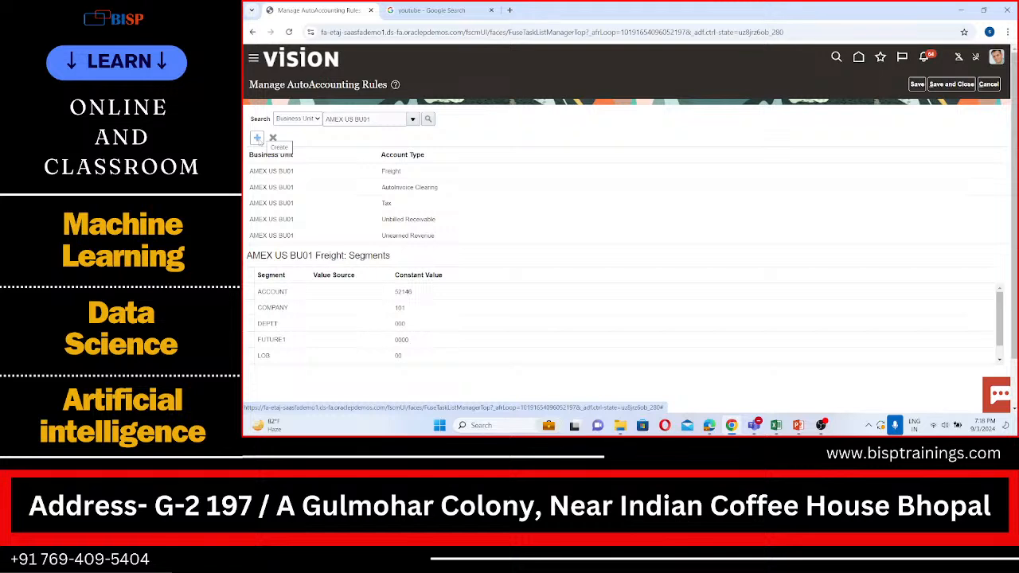
Start a new AutoAccounting rule for business unit AMEX US BU01 with account type Receivable.
click(257, 139)
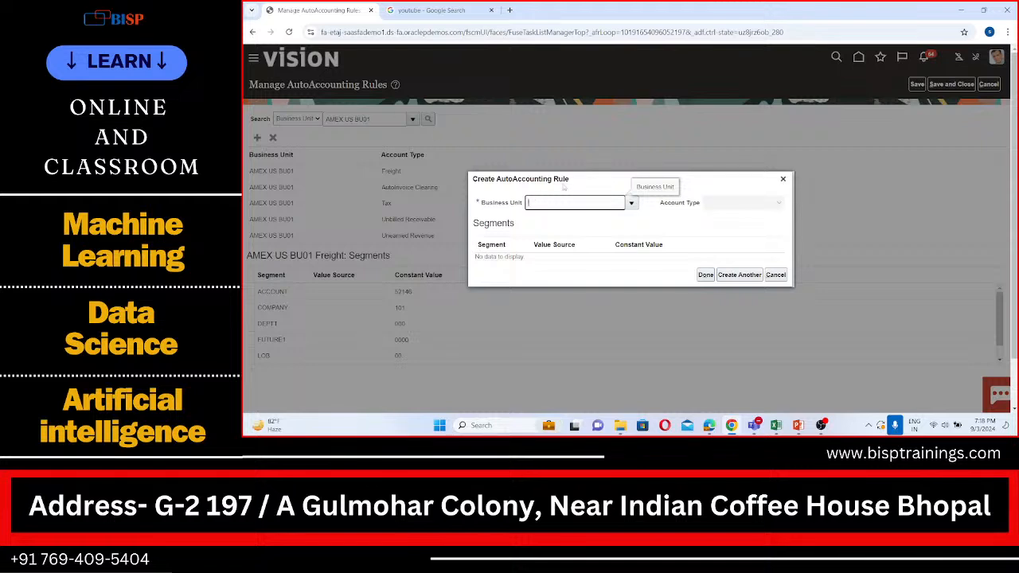
click(633, 204)
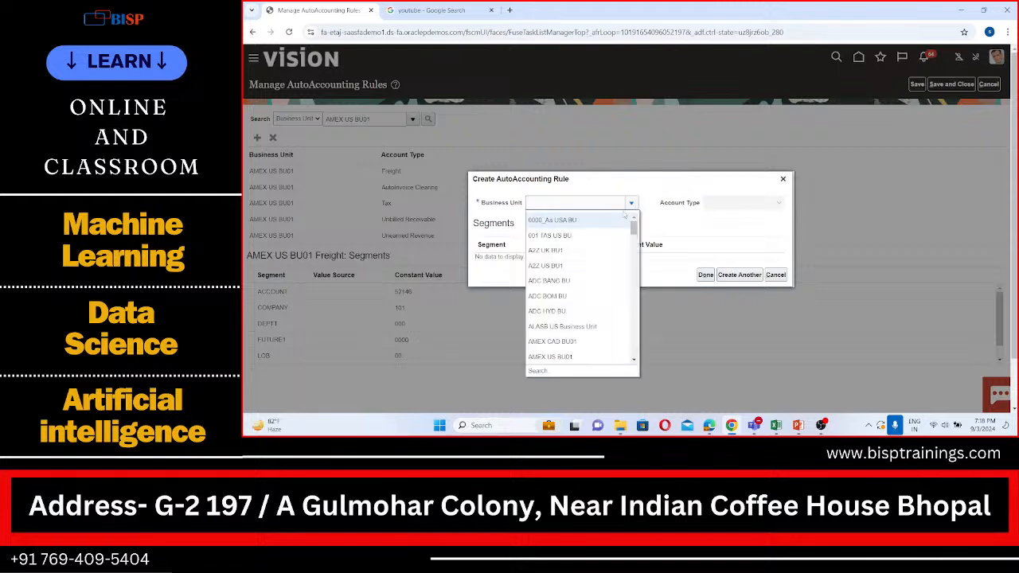
click(594, 362)
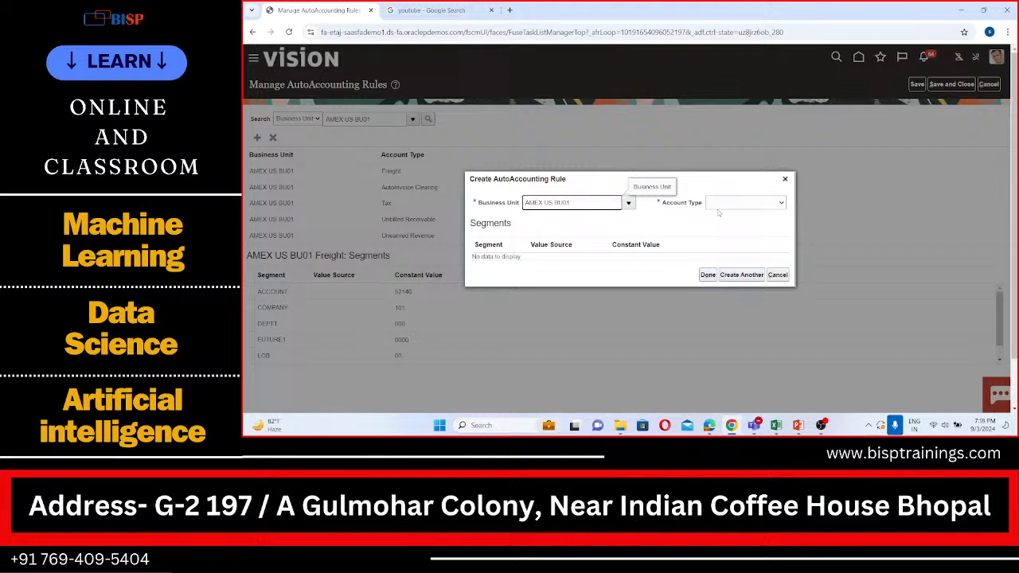
click(770, 205)
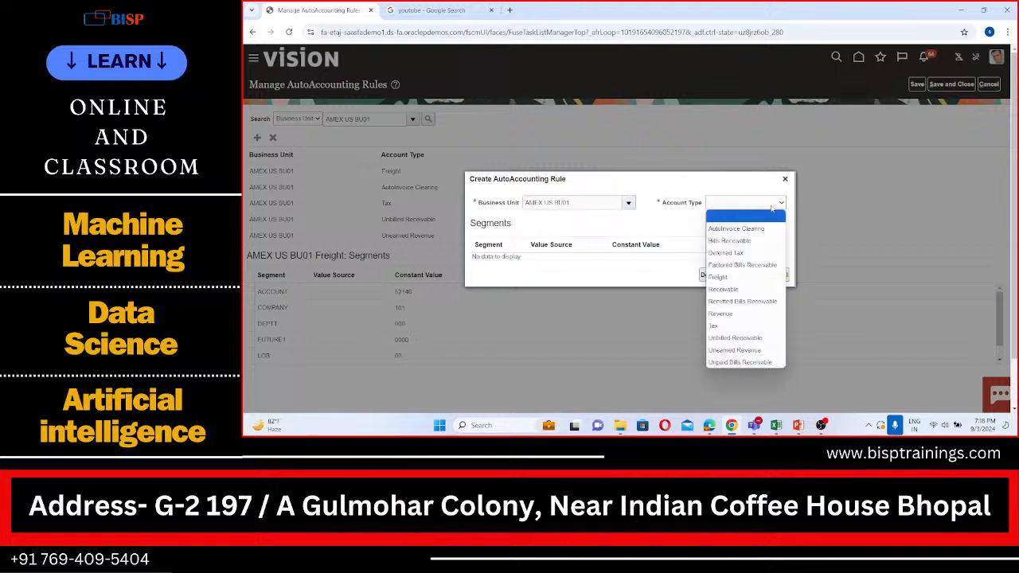
click(730, 290)
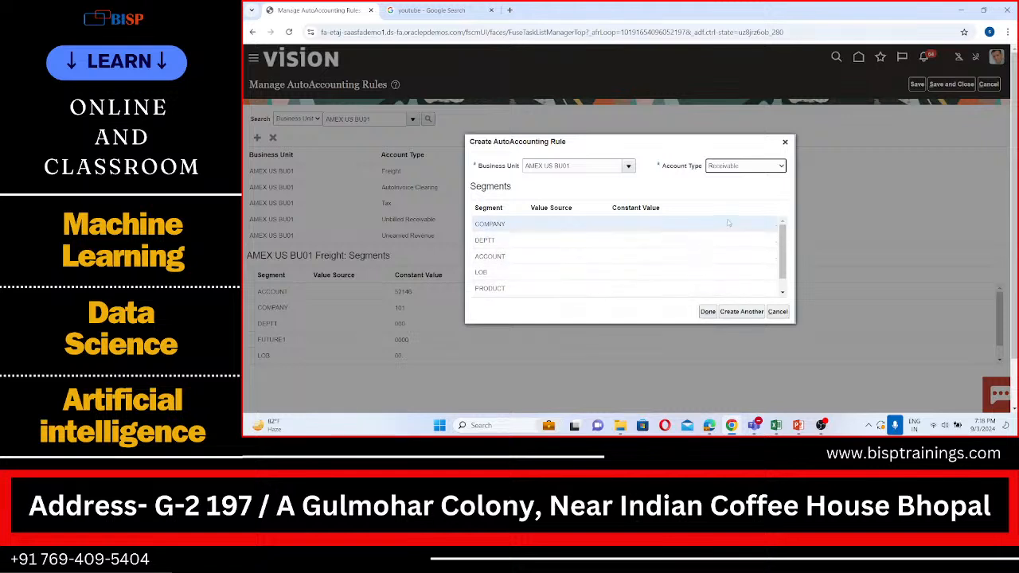
Set the constant values of the new rule's COMPANY segment to 101 and DEPTT segment to 100.
drag(782, 249, 776, 216)
click(636, 221)
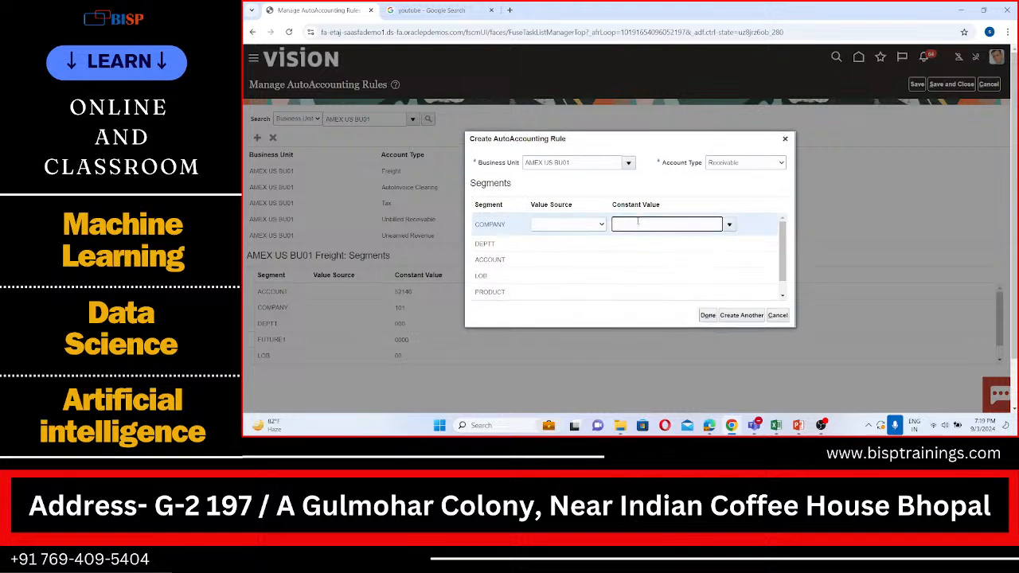
click(730, 224)
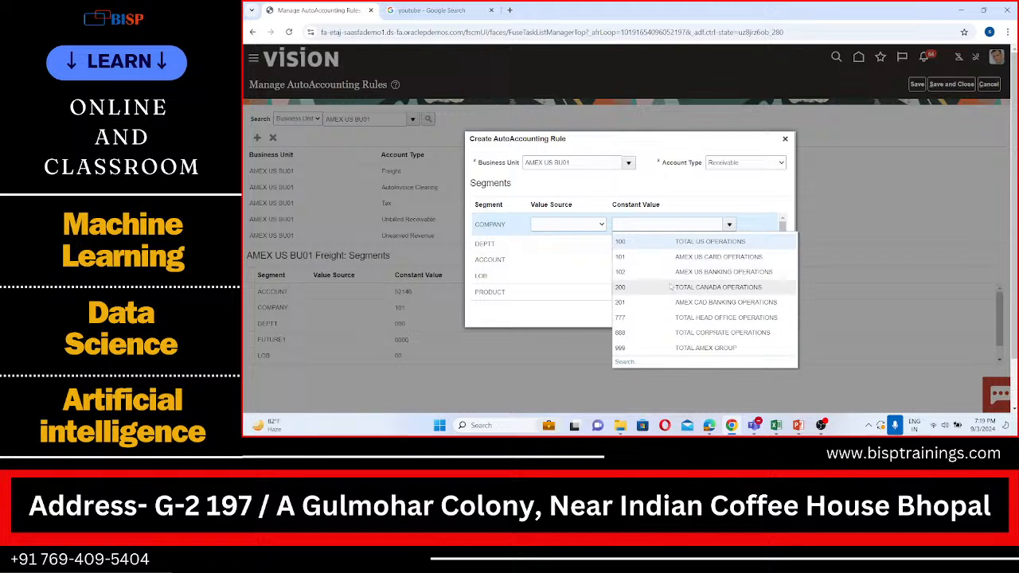
click(678, 257)
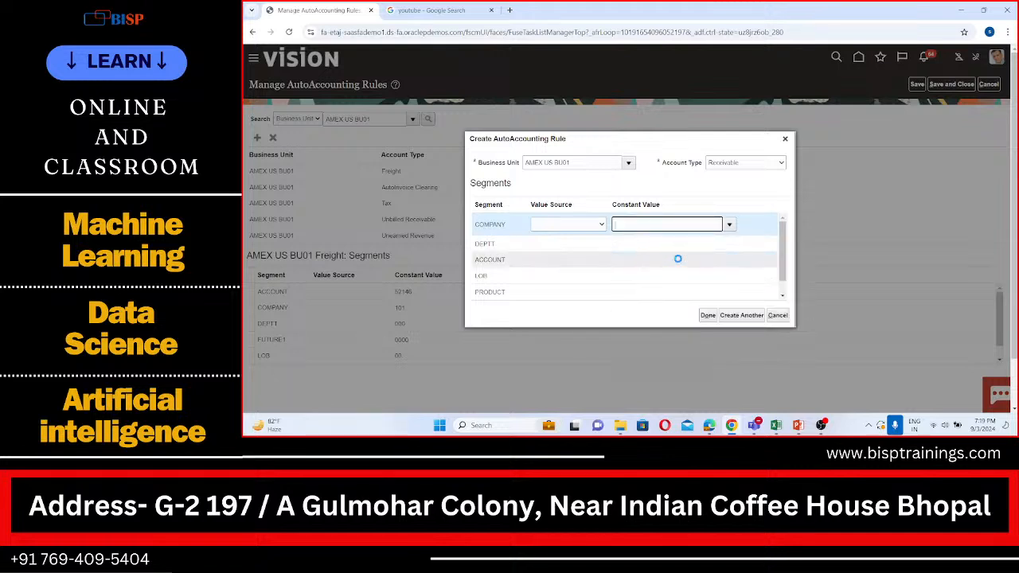
click(679, 238)
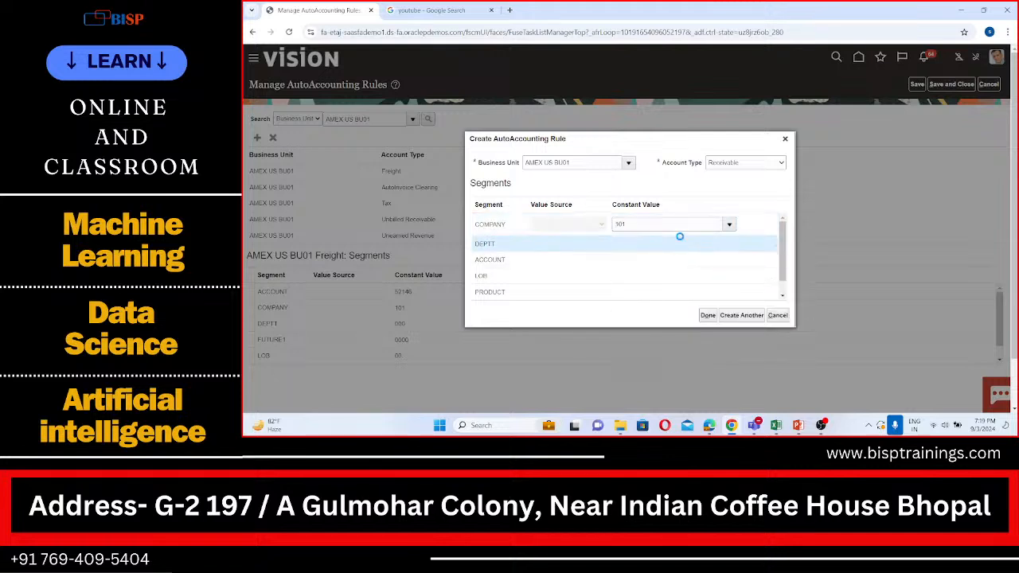
click(728, 241)
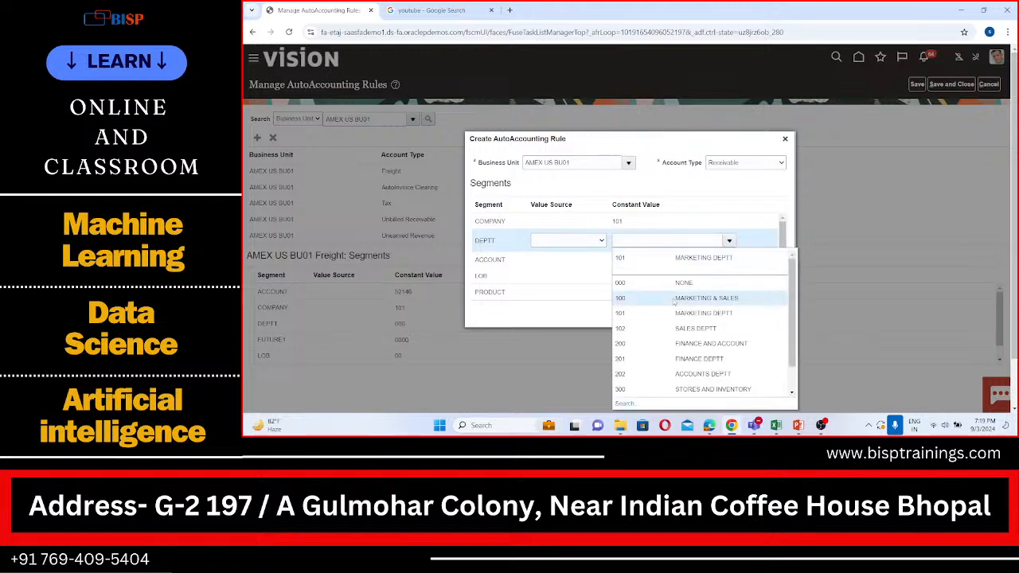
click(673, 298)
Open the constant value search for the ACCOUNT segment and search by the description "Accounts receivables".
click(714, 262)
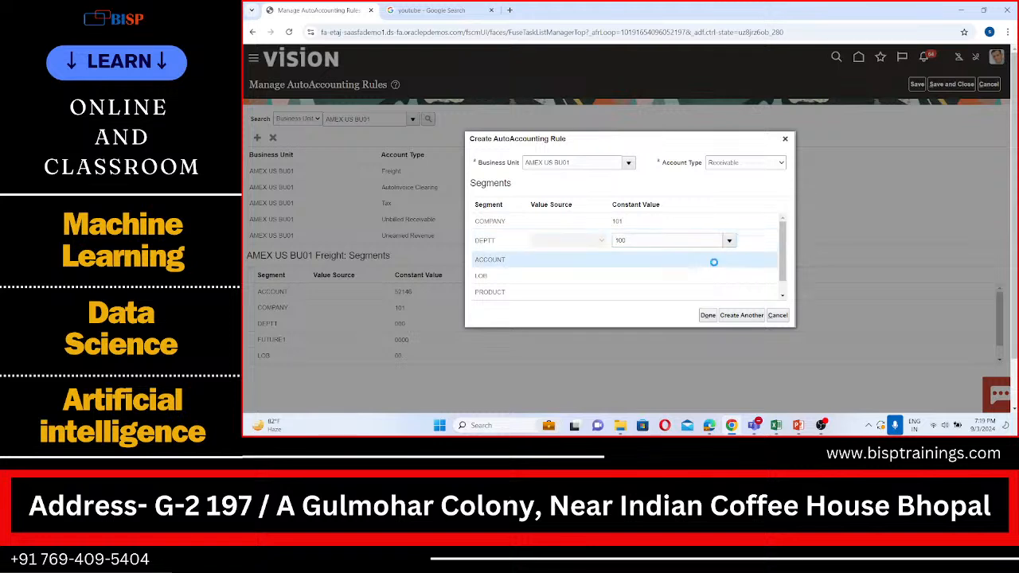
click(727, 257)
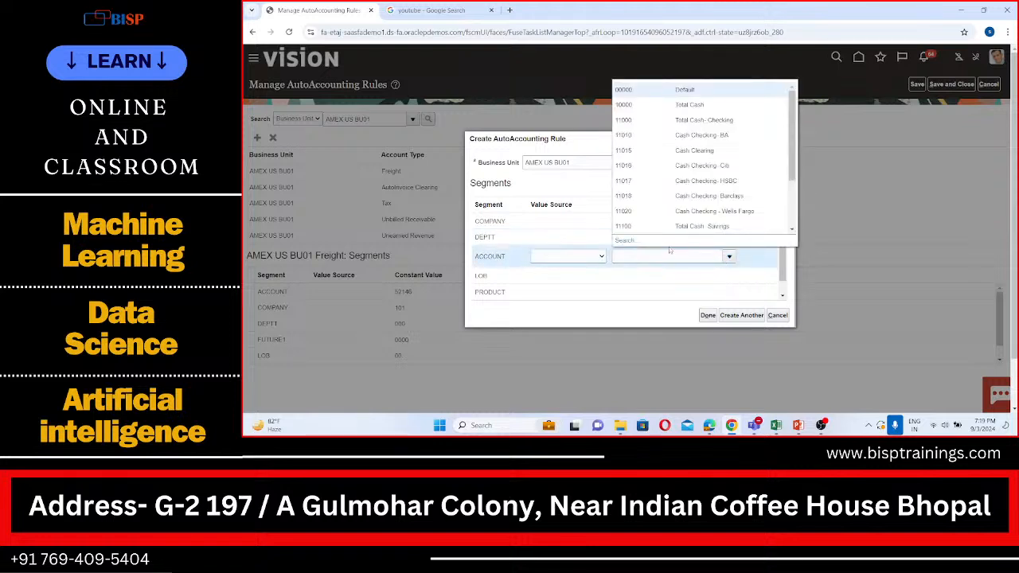
click(625, 240)
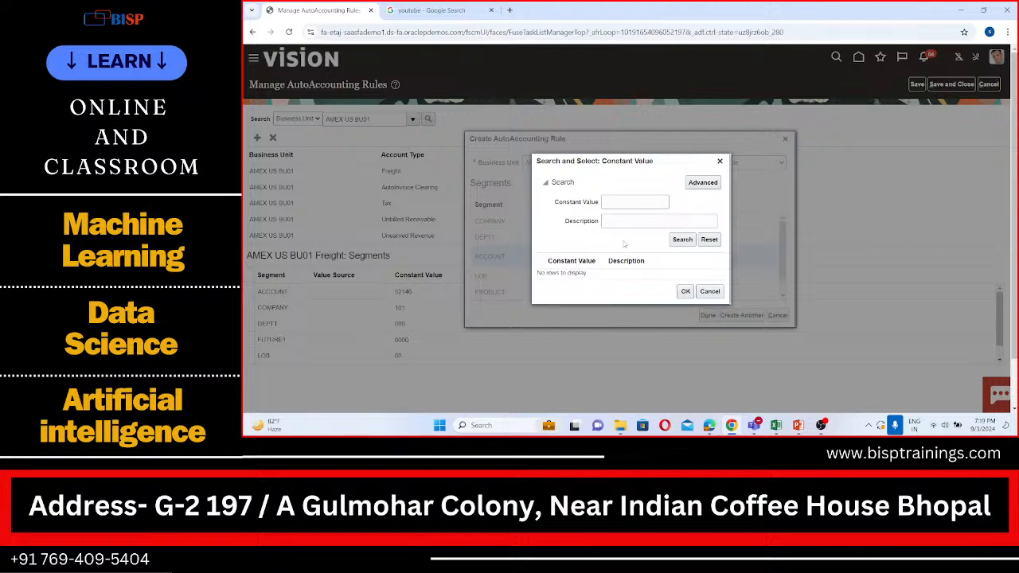
click(625, 221)
text(Accounts)
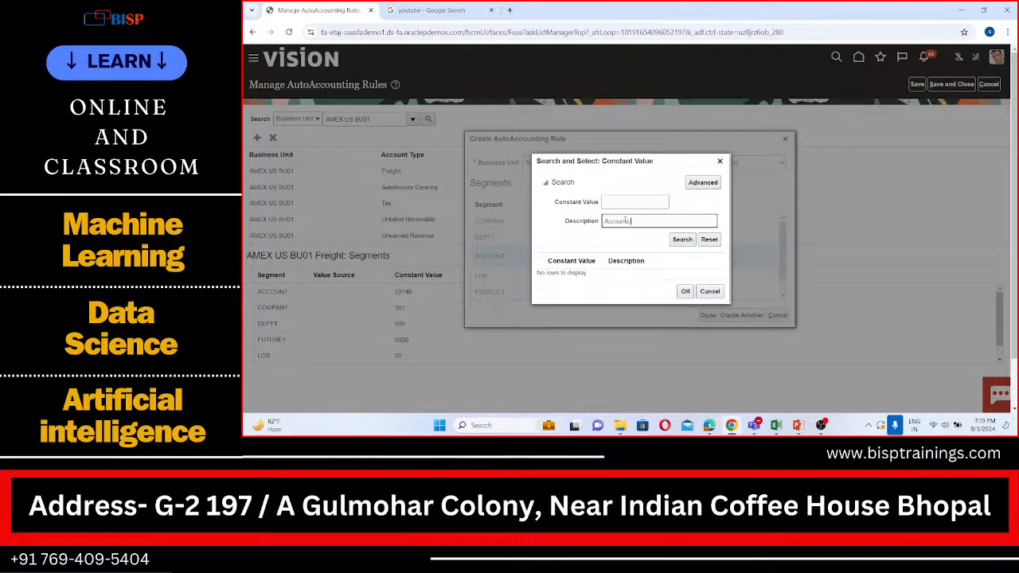
text( receivabl)
text(es)
click(691, 242)
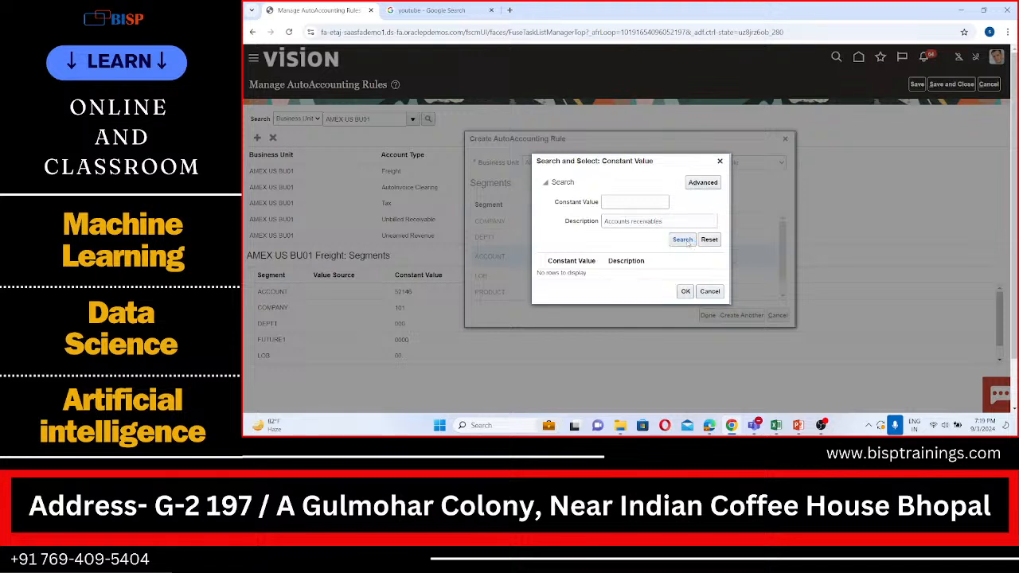
Use the advanced search with the Description operator set to Contains and rerun the constant value search.
click(696, 184)
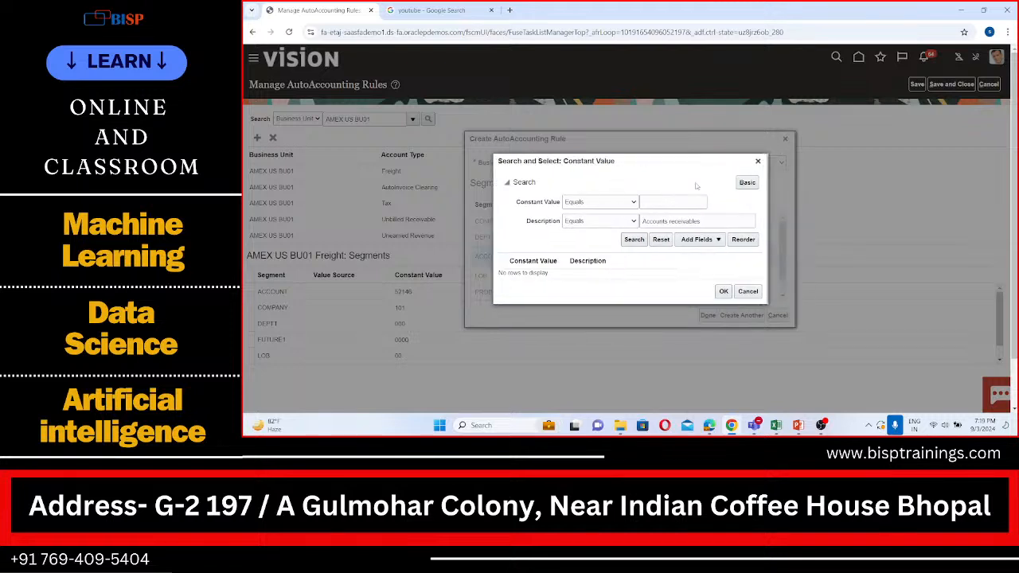
click(606, 223)
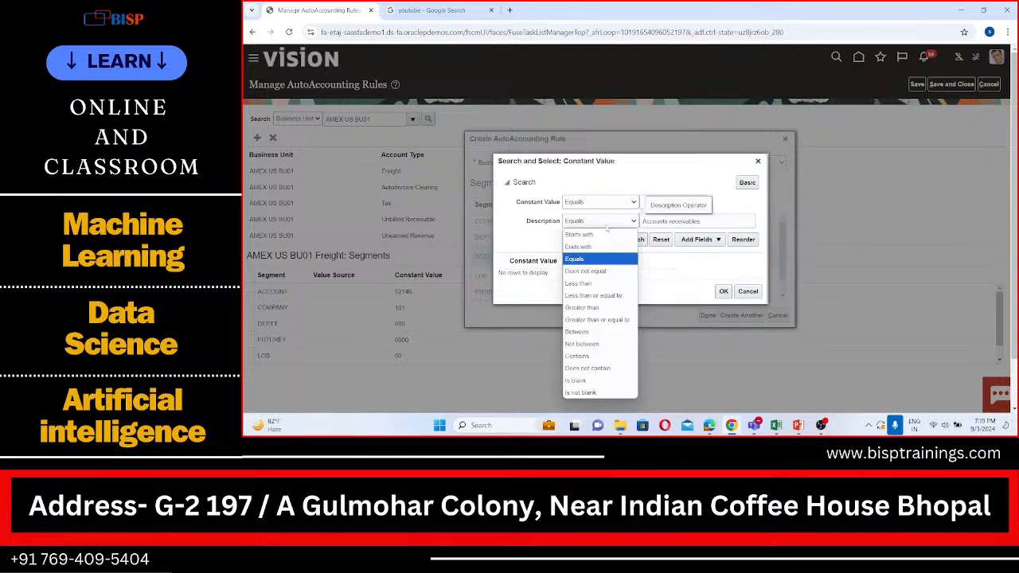
click(588, 355)
click(635, 240)
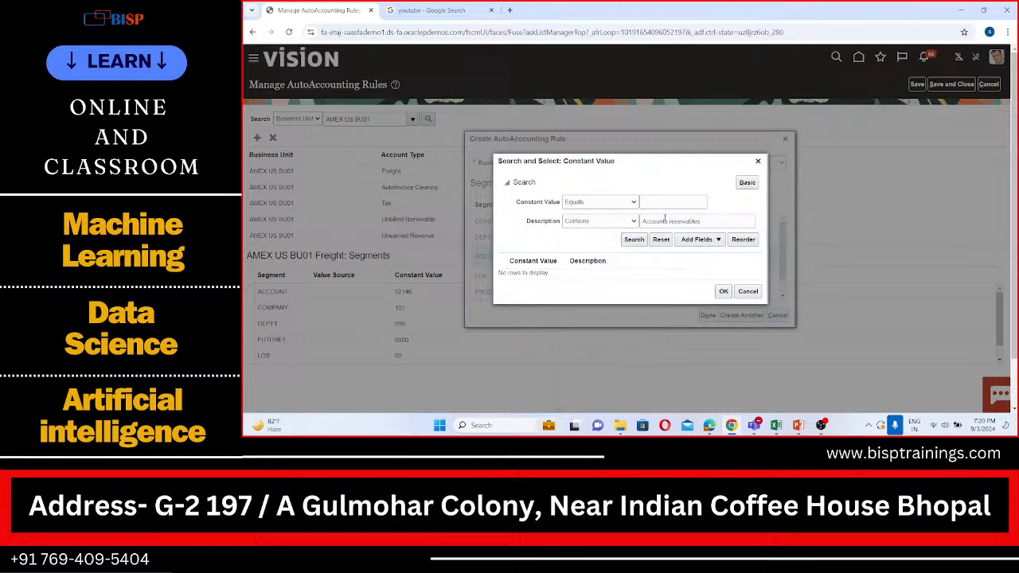
Shorten the description criterion to "receivables" and search the ACCOUNT constant values again.
click(667, 221)
key(BackSpace)
key(BackSpace)
key(BackSpace)
key(BackSpace)
key(BackSpace)
key(BackSpace)
key(BackSpace)
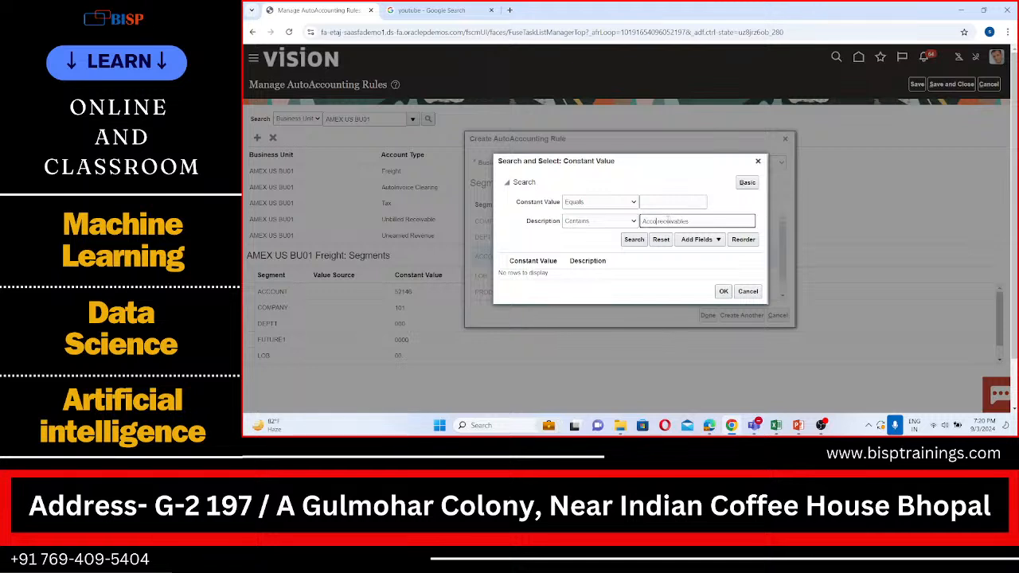
key(BackSpace)
key(Delete)
click(635, 240)
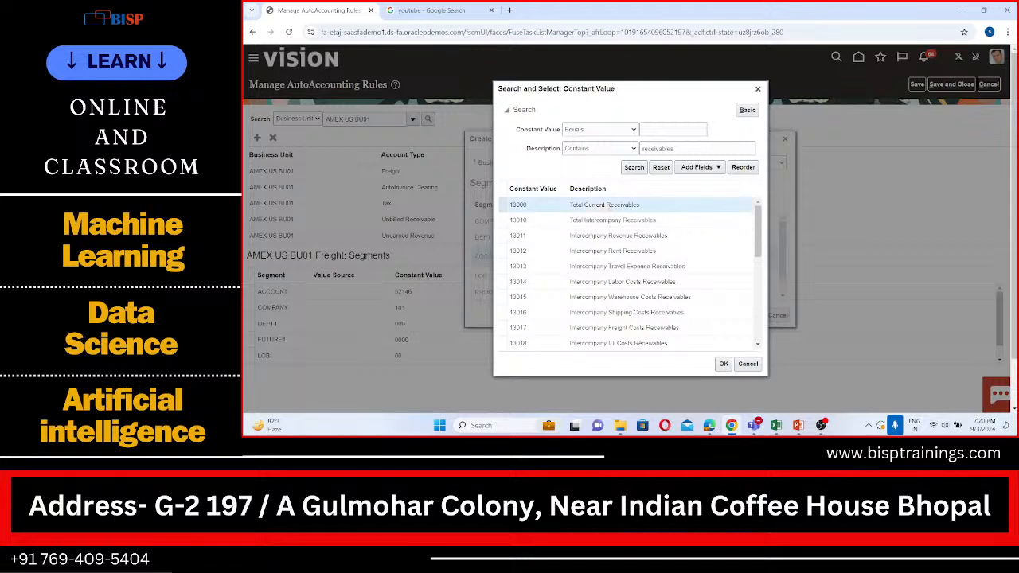
Assign constant value 13000, Total Current Receivables, to the ACCOUNT segment and 11, AMERICA NORTH WEST OPERATIONS, to the LOB segment.
click(724, 364)
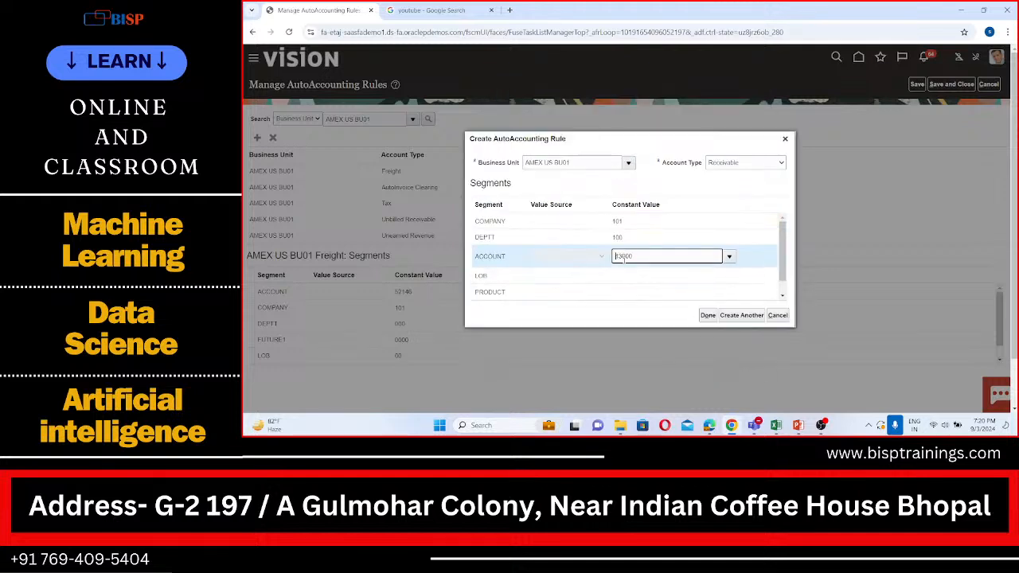
click(701, 275)
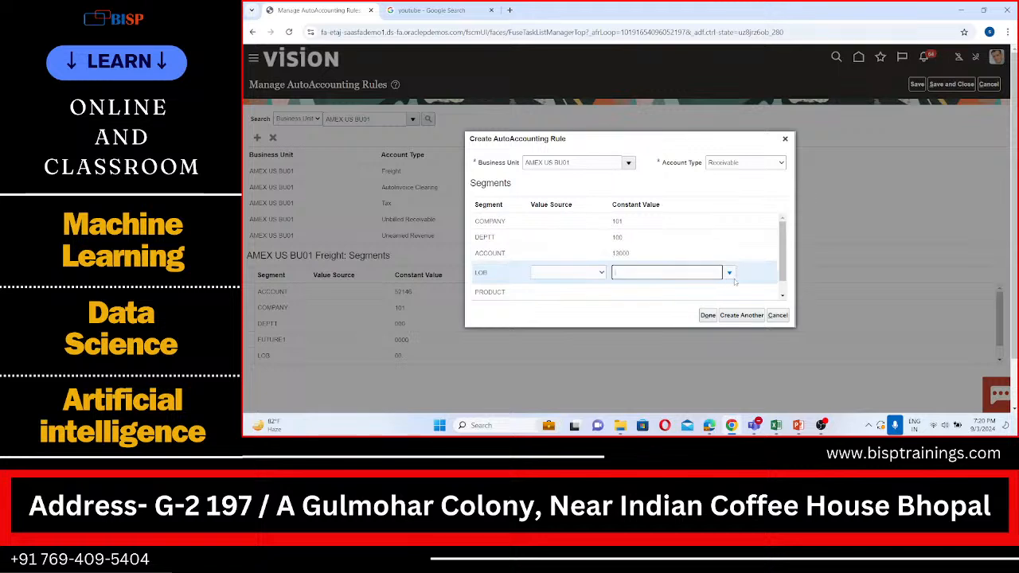
click(729, 273)
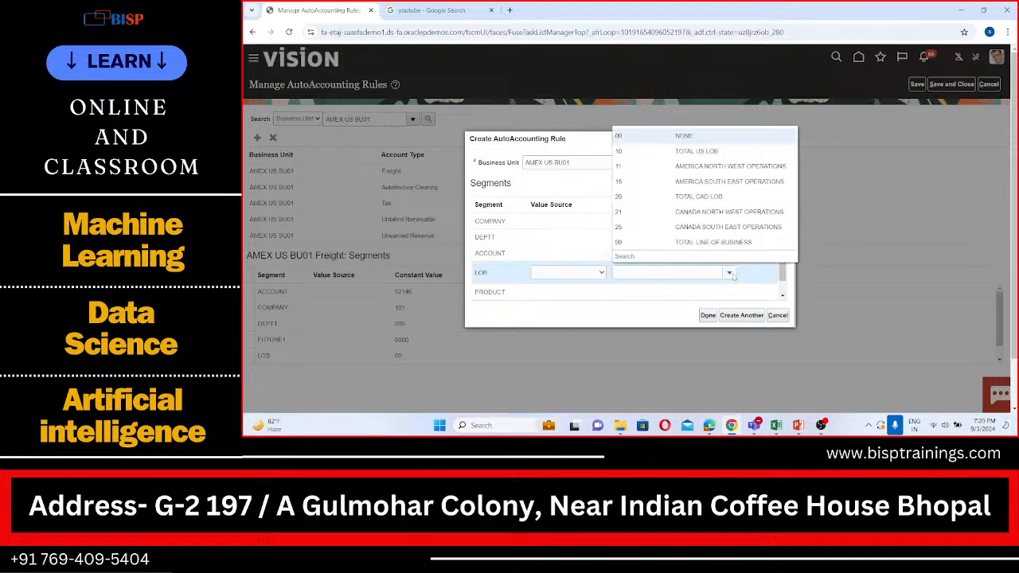
click(675, 167)
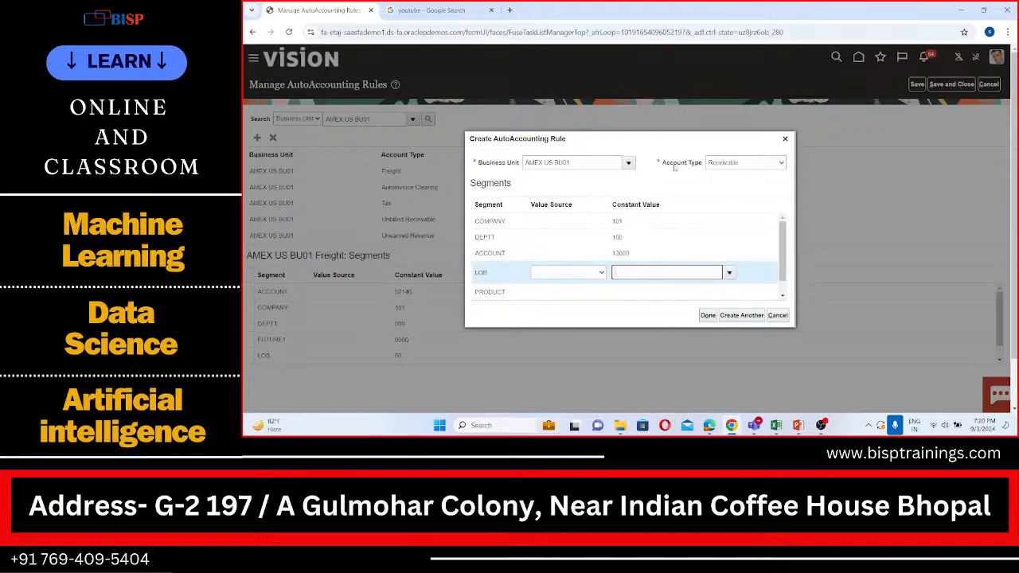
Set the constant values of the PRODUCT segment to 130 (DIGITAL CARD) and the FUTURE1 segment to 0000 (NONE).
click(690, 296)
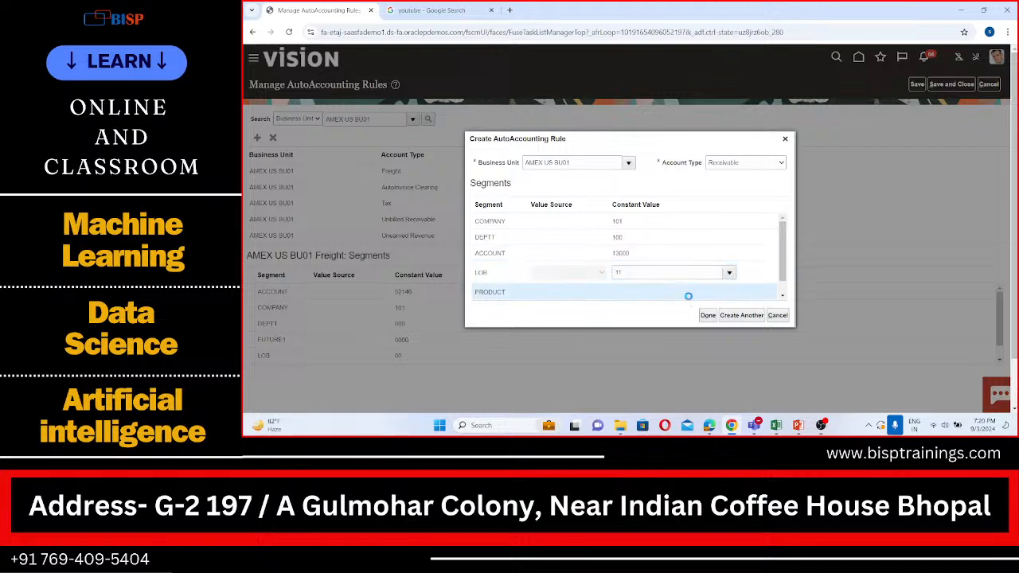
click(729, 288)
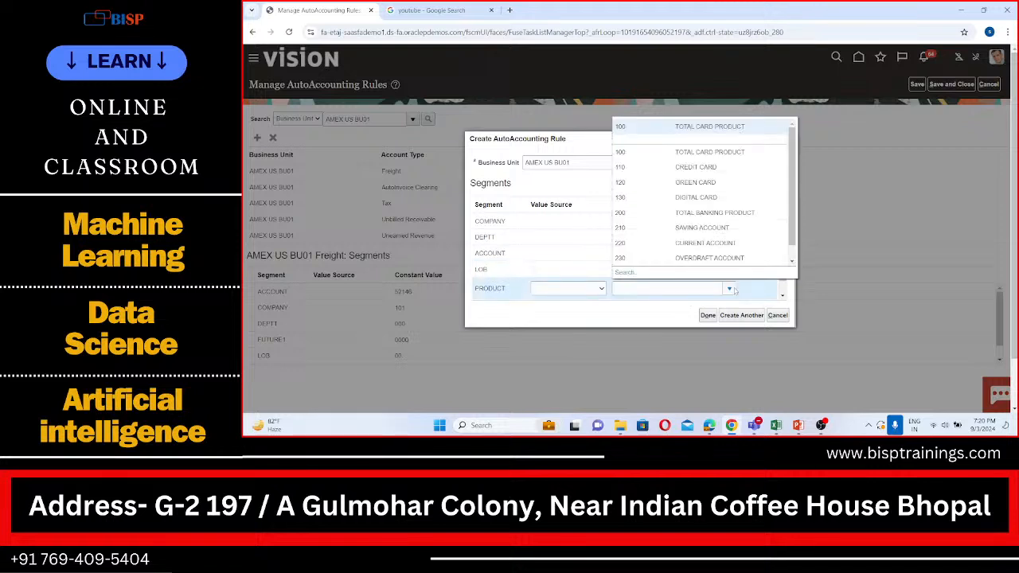
click(683, 197)
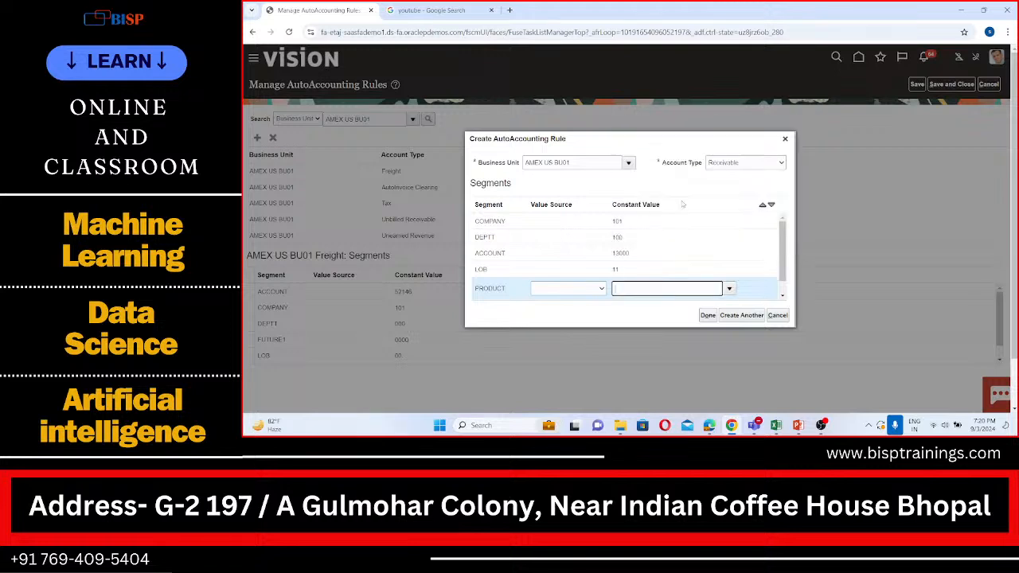
scroll(712, 287, down, 3)
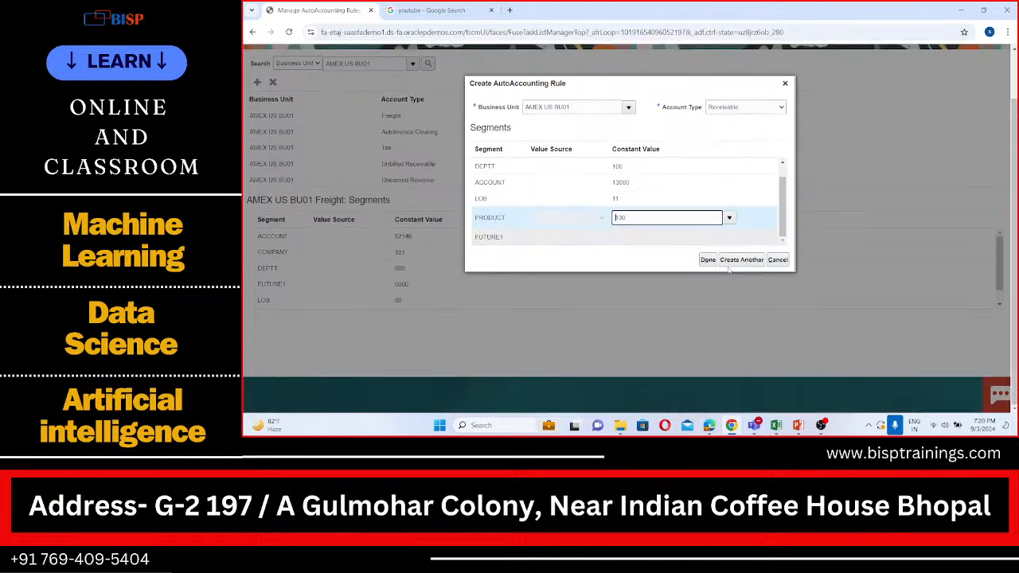
click(647, 296)
click(729, 291)
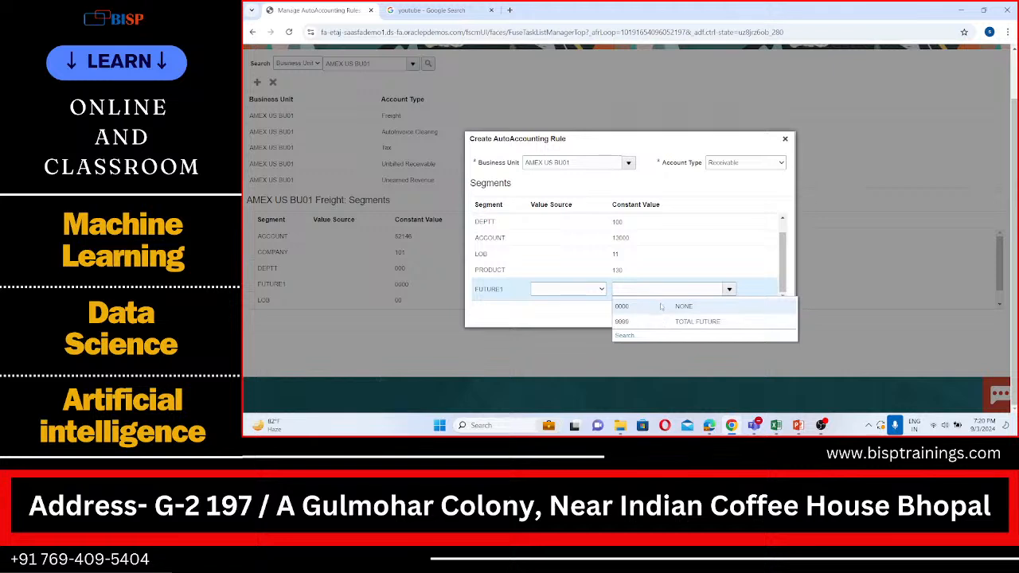
click(660, 306)
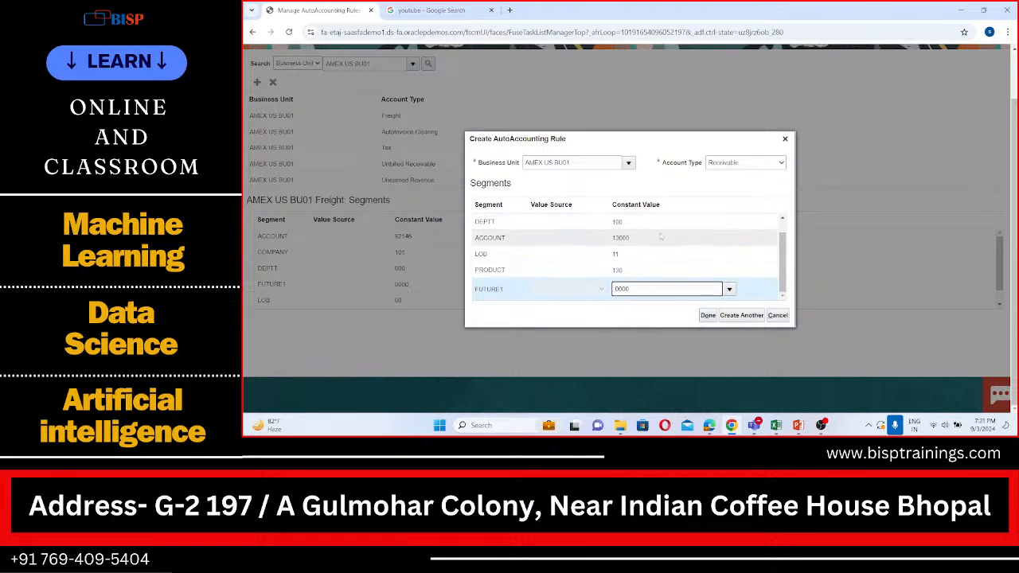
Complete the Receivable rule and start another AutoAccounting rule with account type Revenue.
click(750, 317)
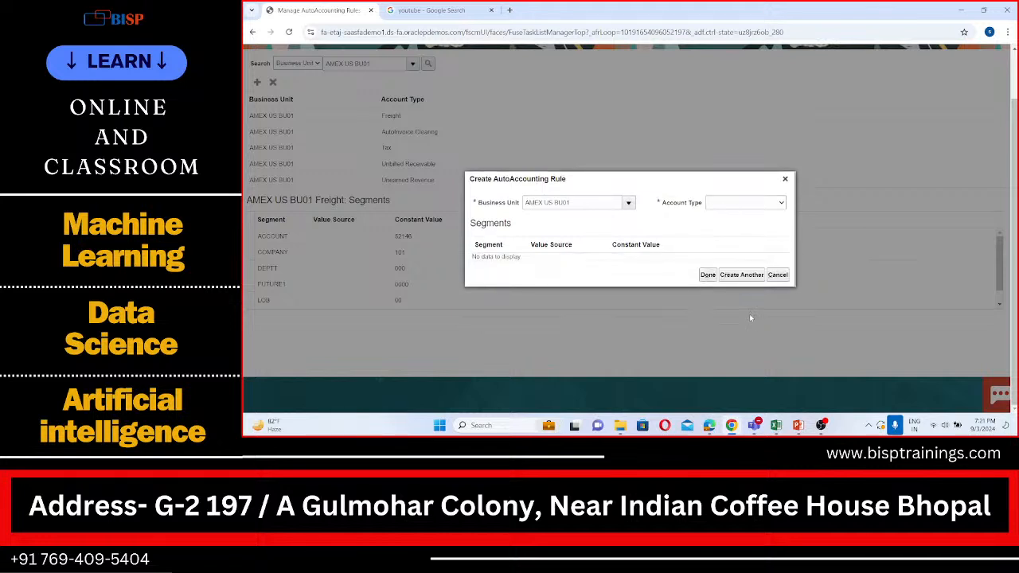
click(769, 204)
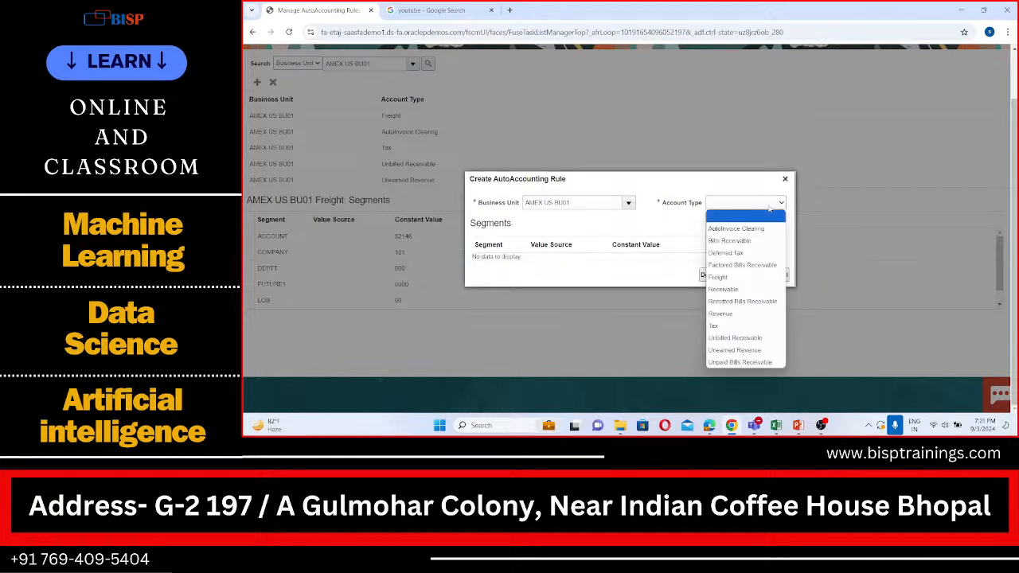
click(735, 314)
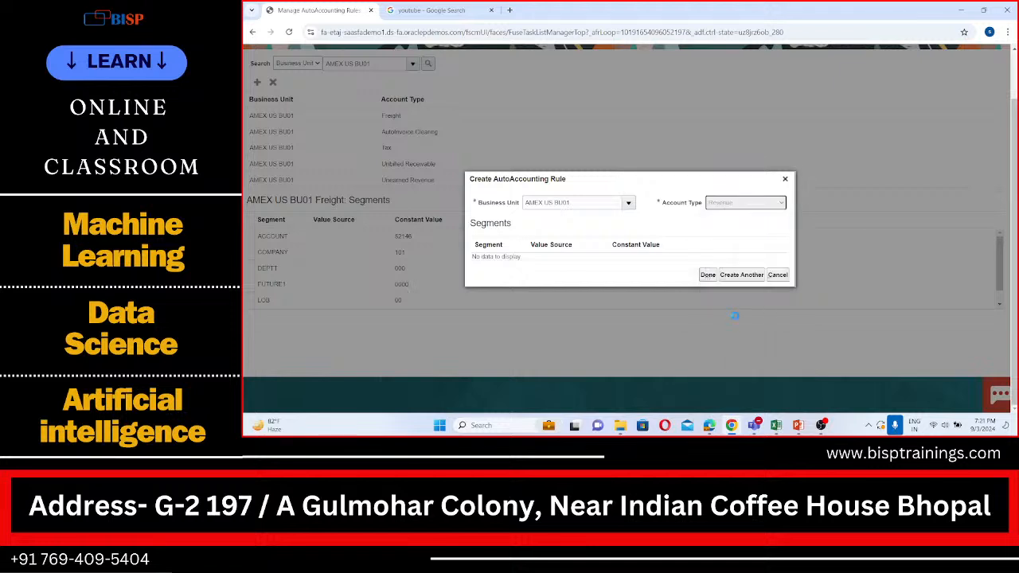
Try to set the Revenue rule's COMPANY segment to constant value 100, TOTAL US OPERATIONS, accepting the balancing segment mismatch.
click(648, 218)
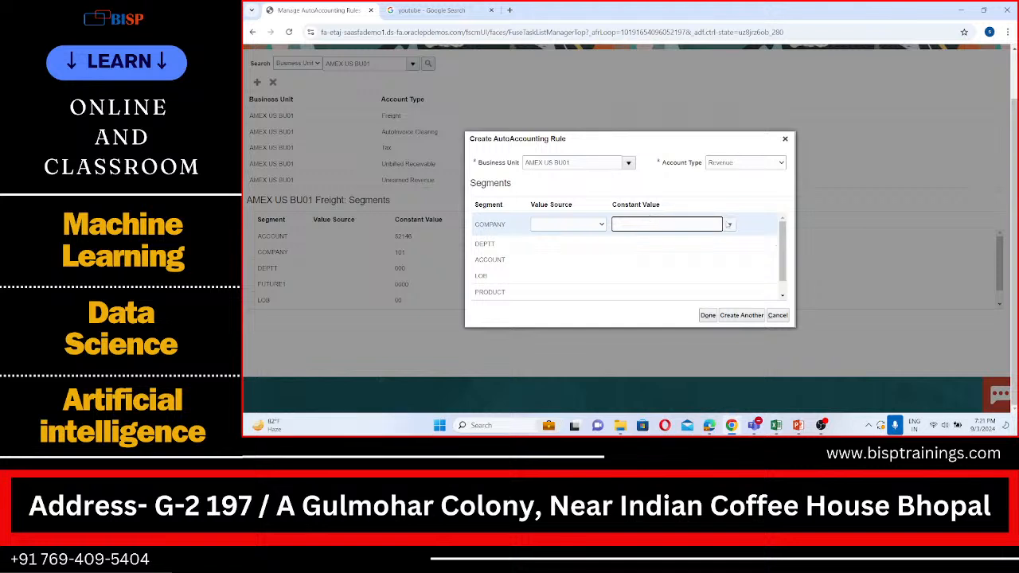
click(729, 224)
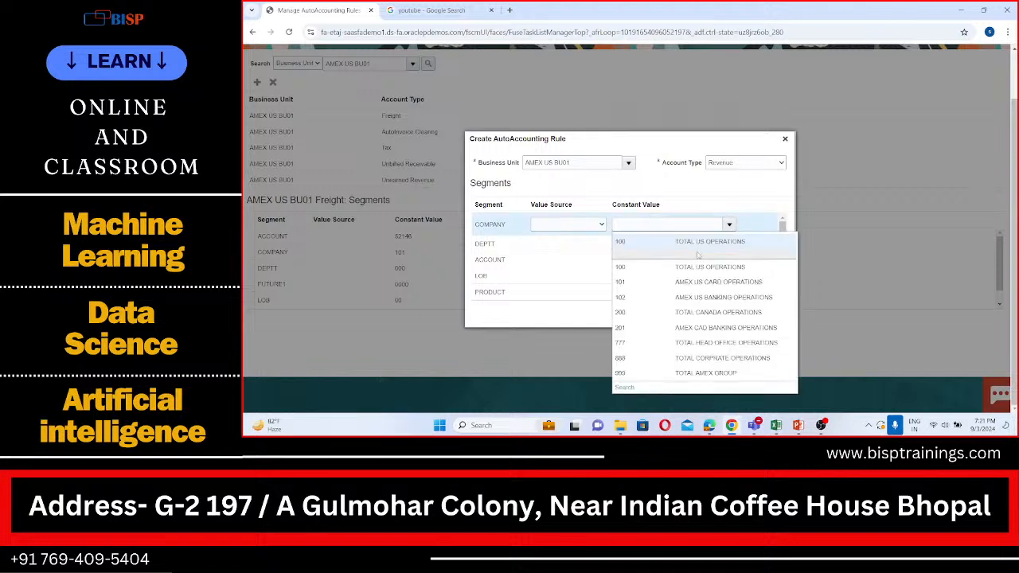
click(698, 247)
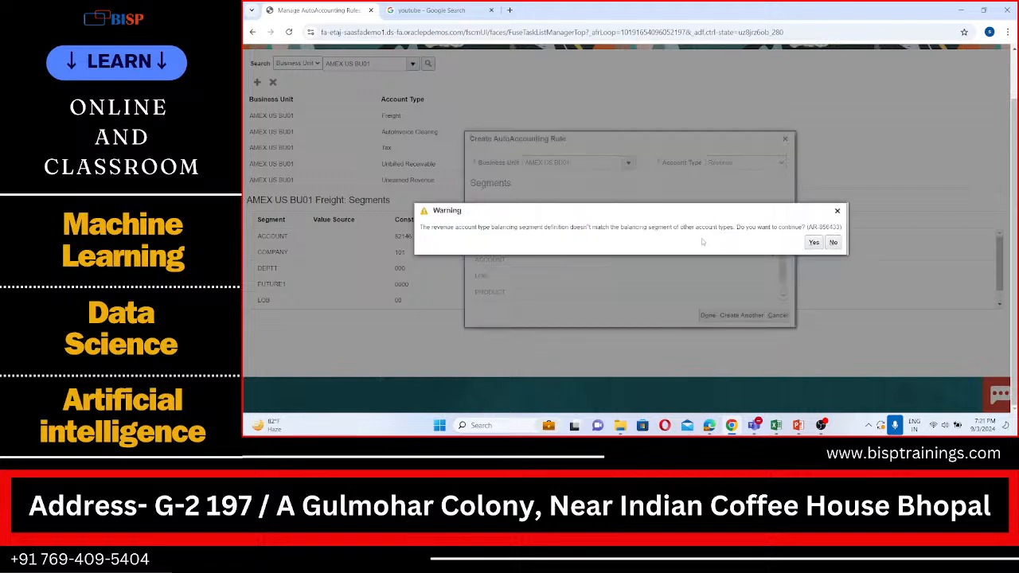
click(815, 242)
Set the Revenue rule's COMPANY segment to 101 (AMEX US CARD OPERATIONS) and its DEPTT segment to 100 (MARKETING & SALES).
click(728, 224)
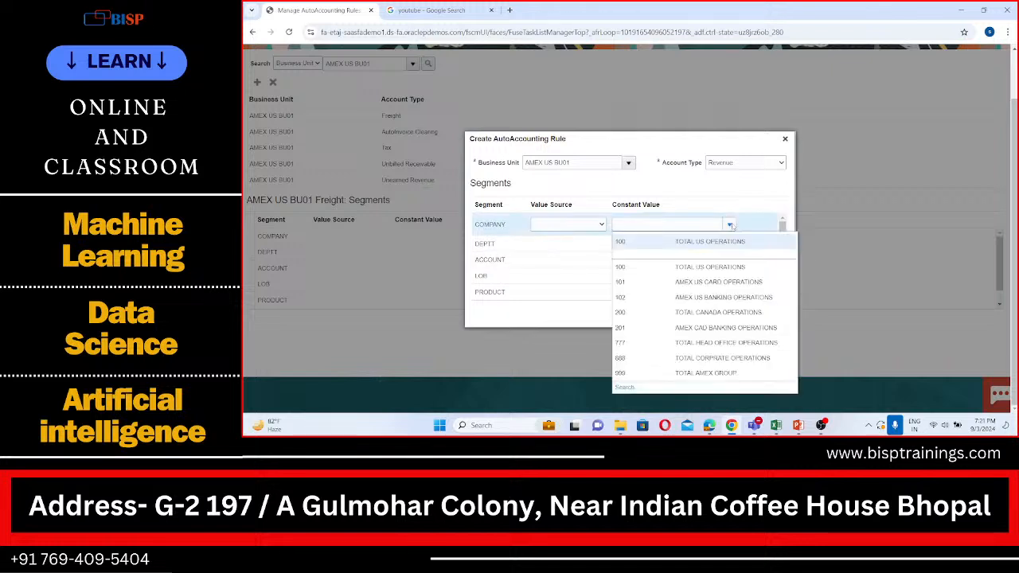
click(690, 281)
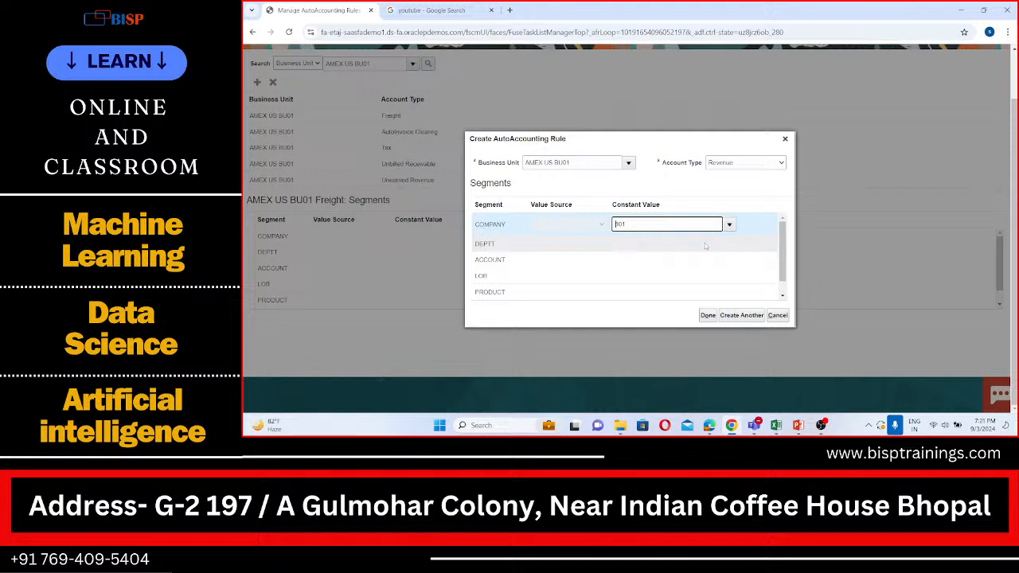
click(703, 242)
click(729, 240)
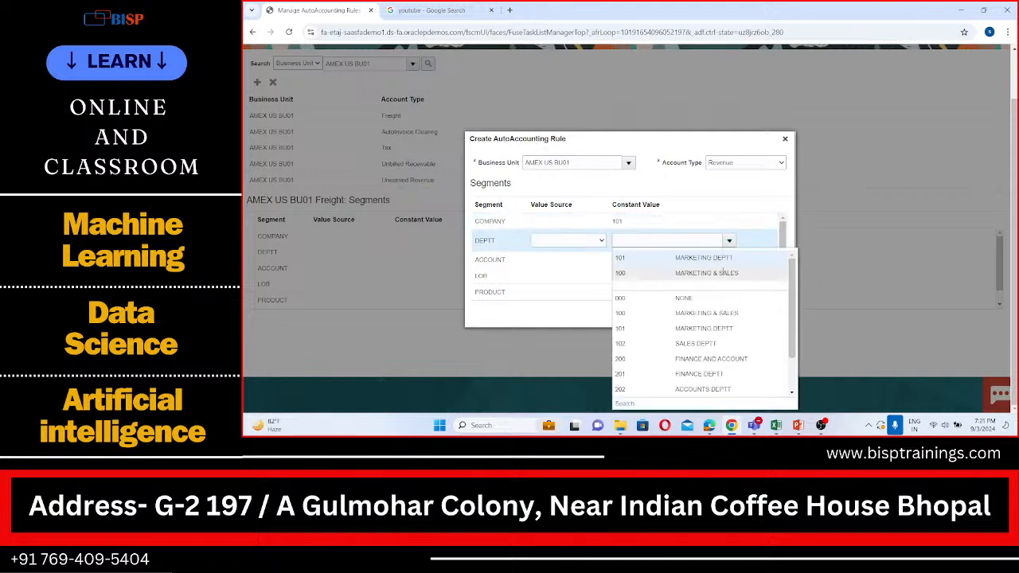
click(707, 273)
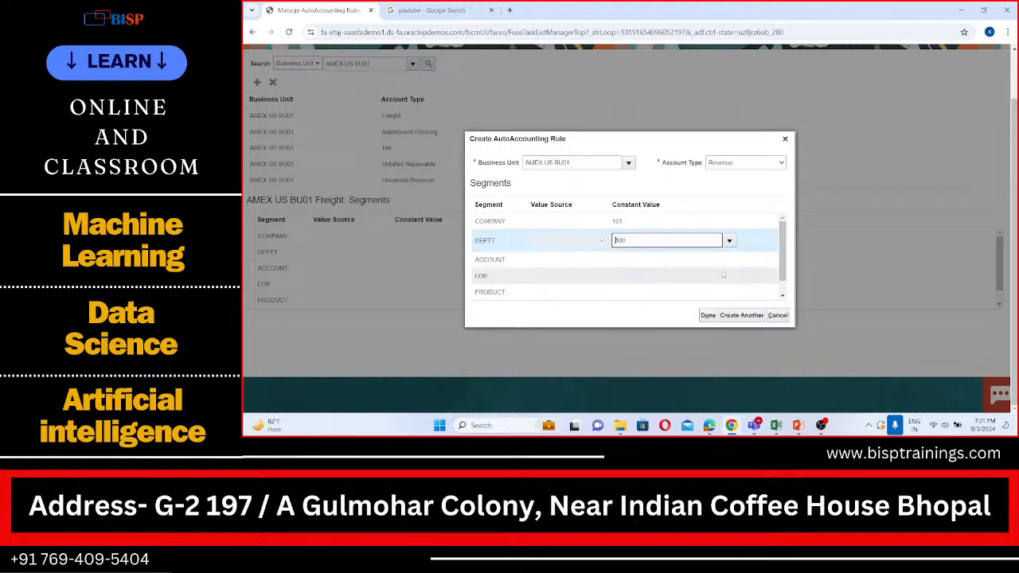
Open the constant value search for the Revenue rule's ACCOUNT segment and search by the description "revenue".
click(696, 259)
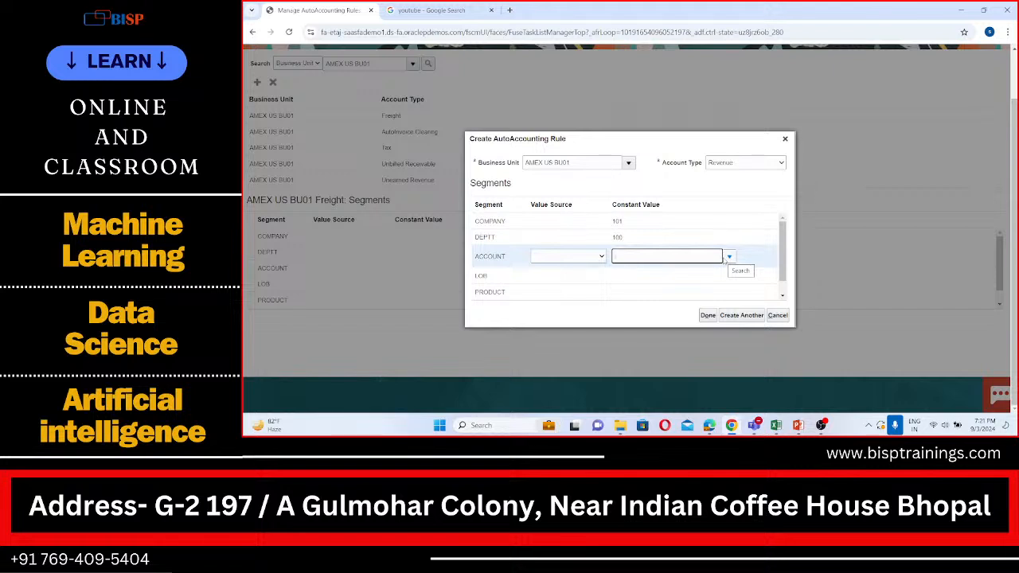
click(726, 257)
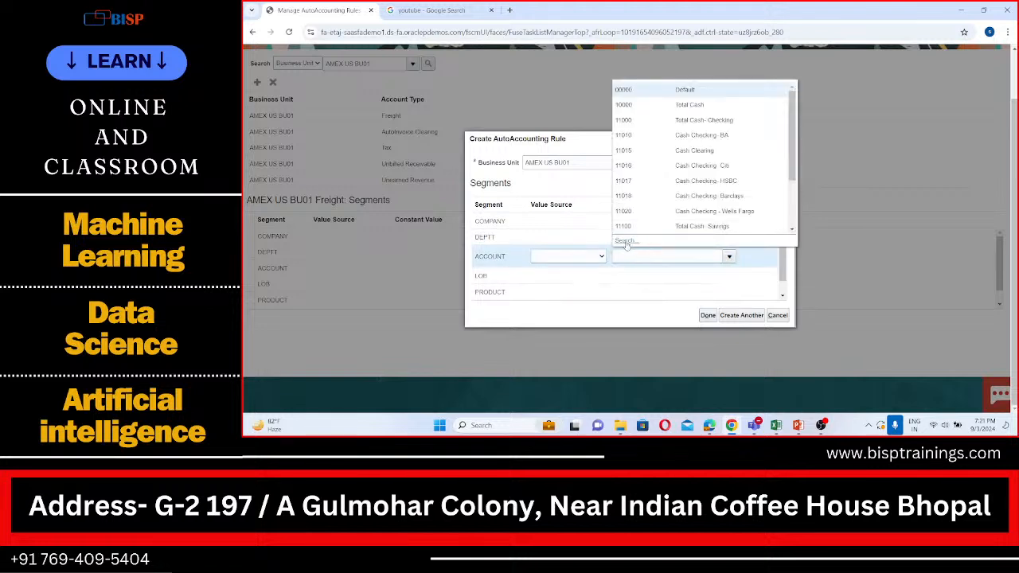
click(625, 241)
click(628, 220)
text(reve)
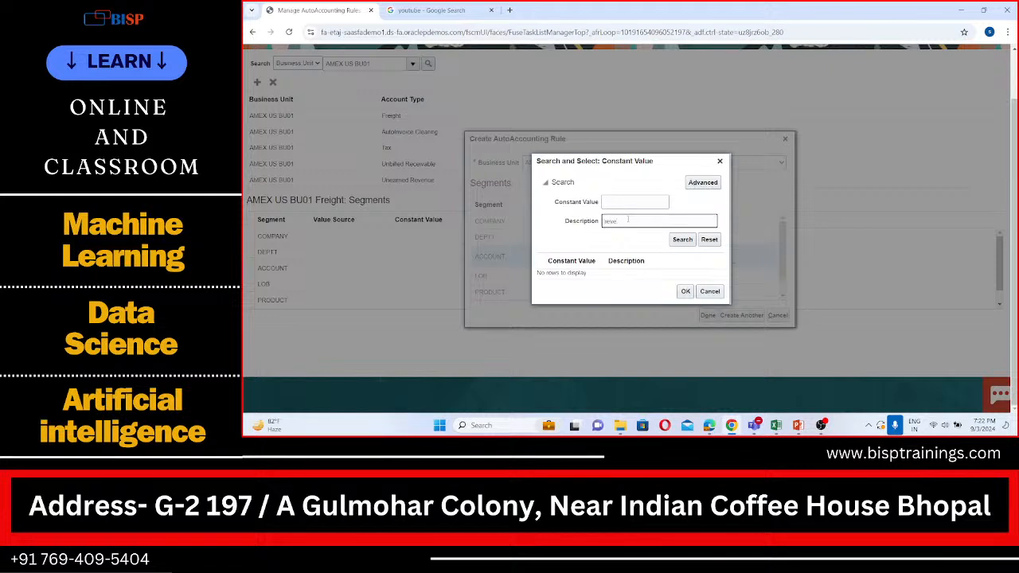
text(nue)
click(681, 239)
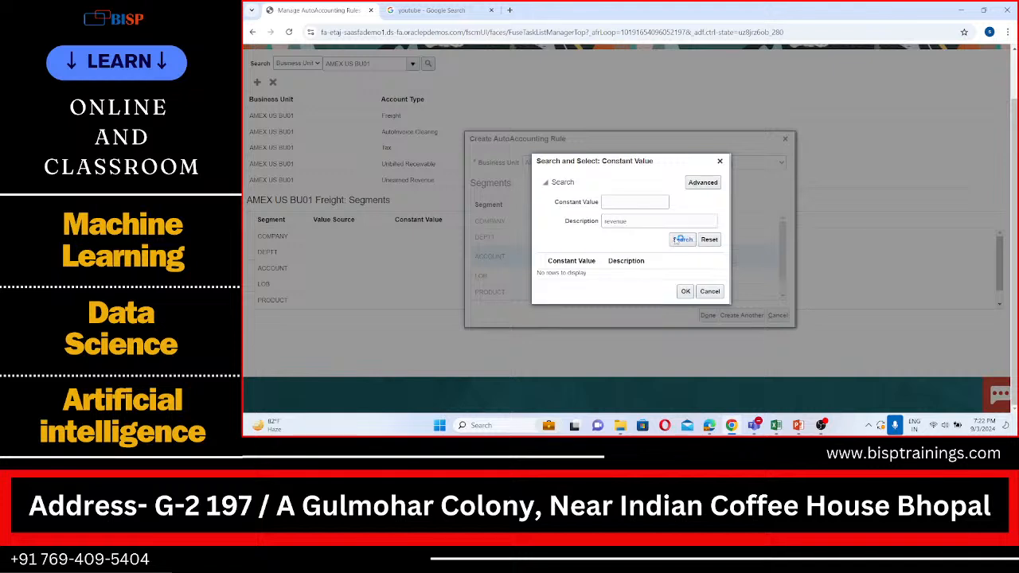
Rerun the search in advanced mode with the Description operator Contains and assign 40043, Glass Ware Revenue, to the ACCOUNT segment.
click(698, 183)
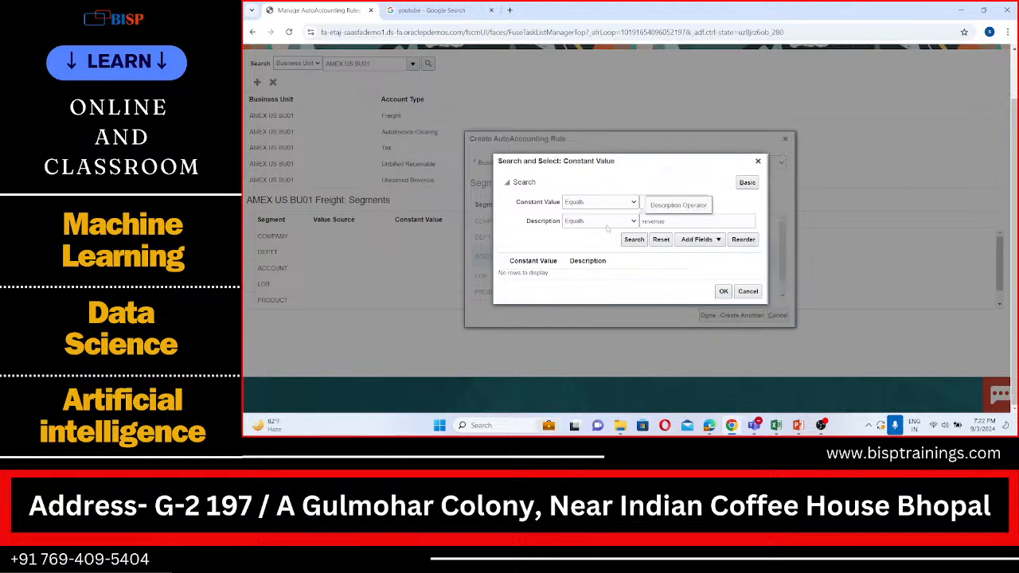
click(606, 223)
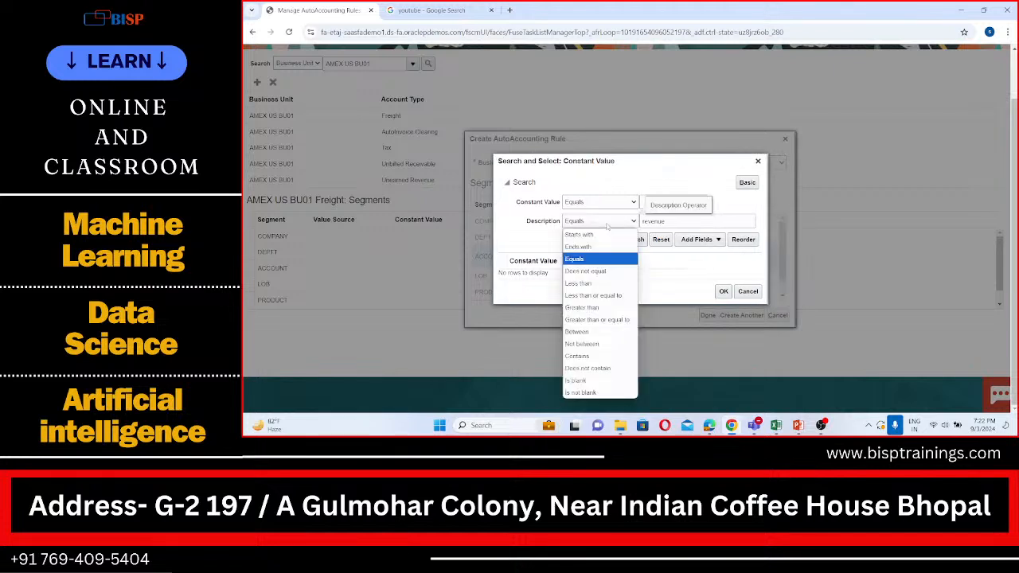
click(594, 359)
click(632, 241)
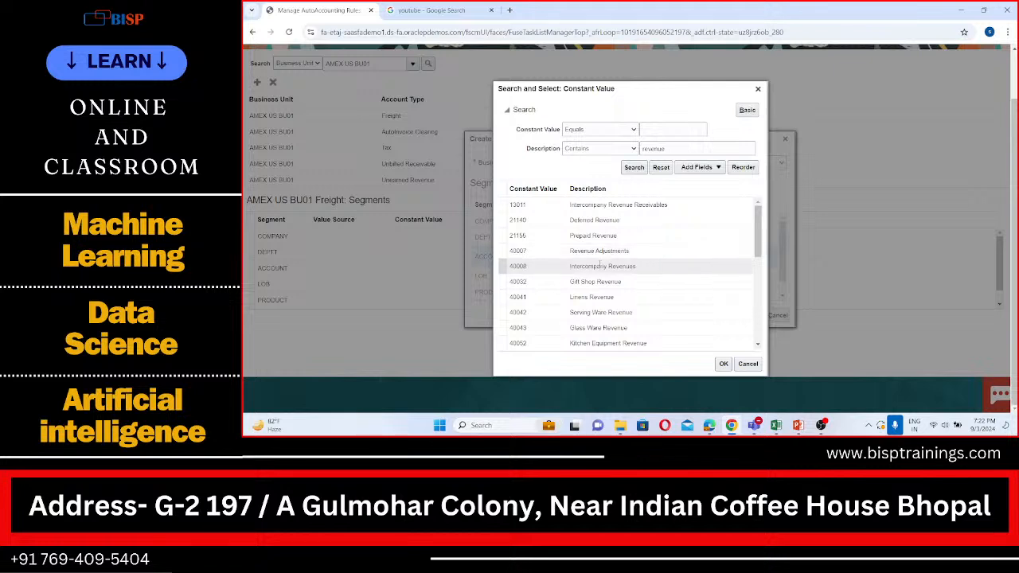
click(595, 329)
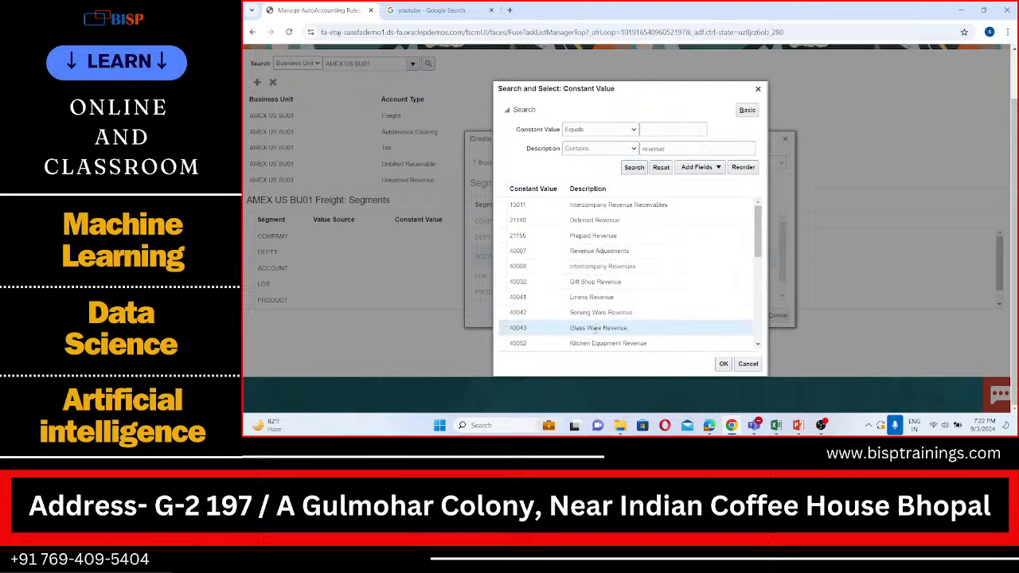
click(725, 364)
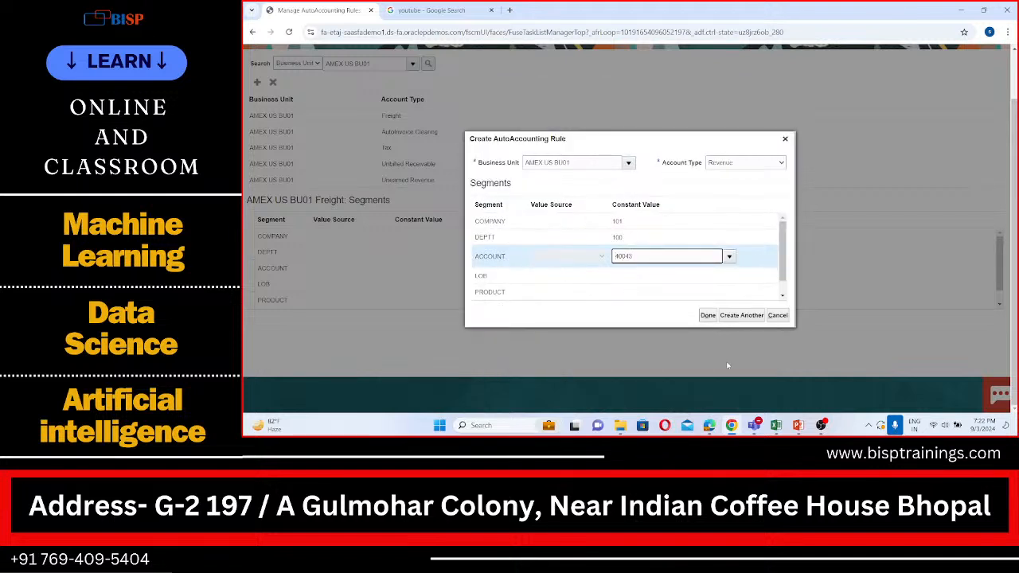
Set the Revenue rule's LOB segment to 11 (AMERICA NORTH WEST OPERATIONS) and its PRODUCT segment to 130 (DIGITAL CARD).
click(689, 285)
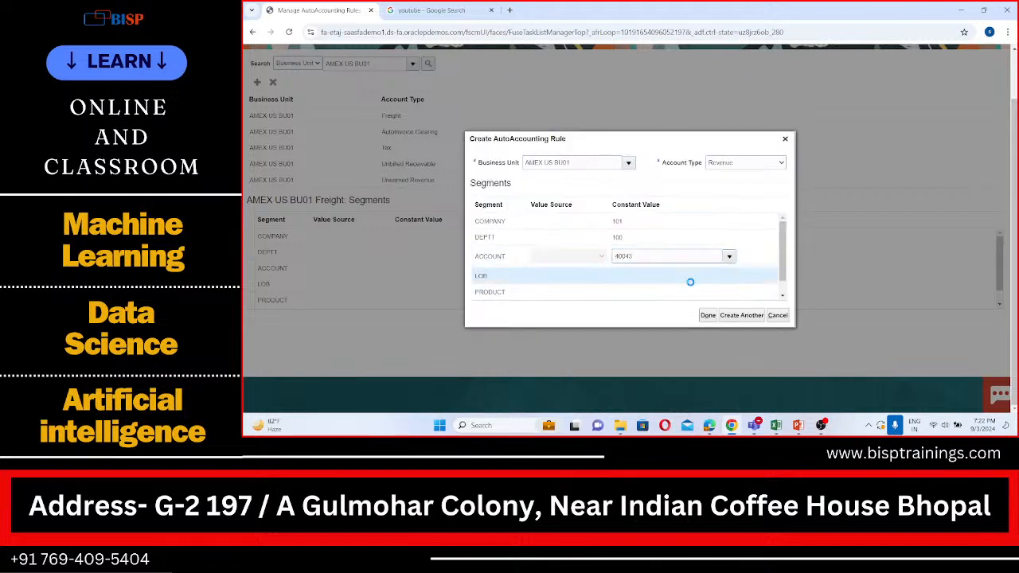
click(736, 275)
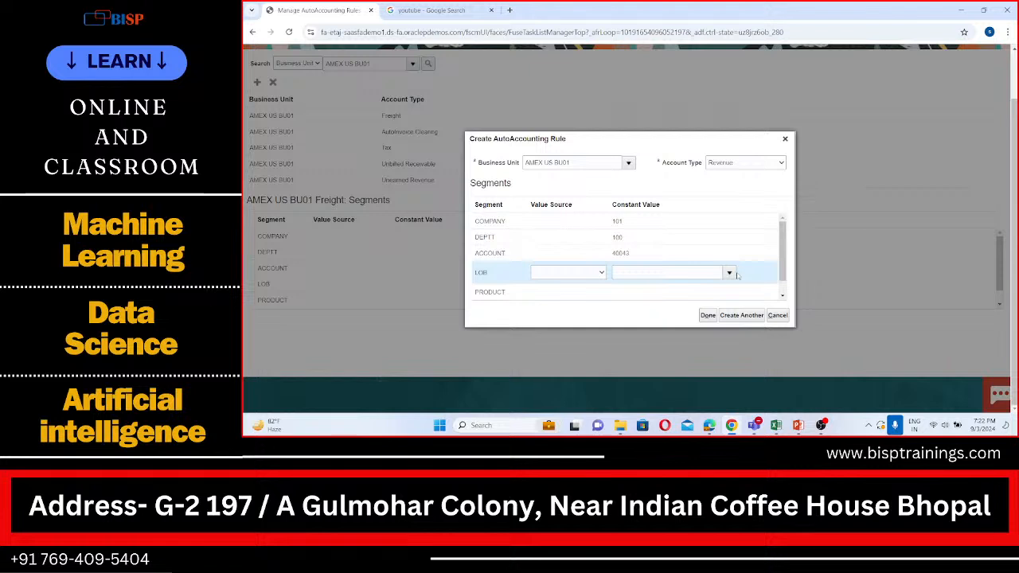
click(729, 273)
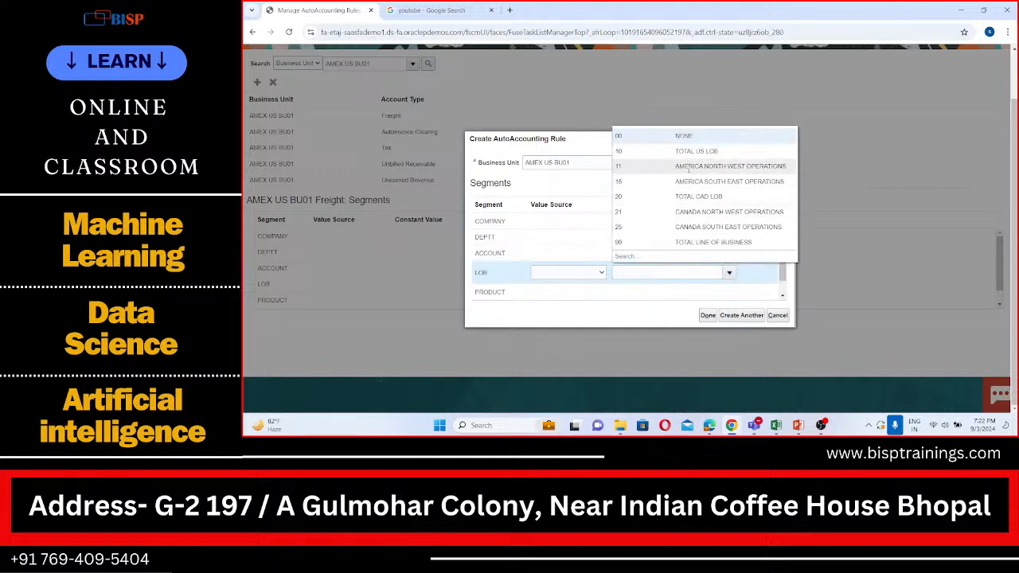
click(689, 168)
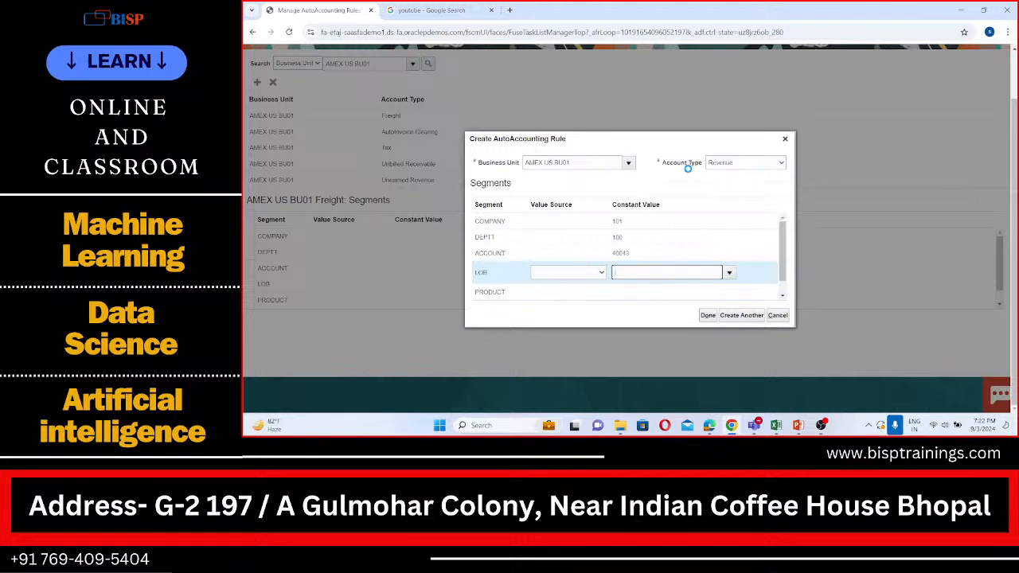
click(680, 289)
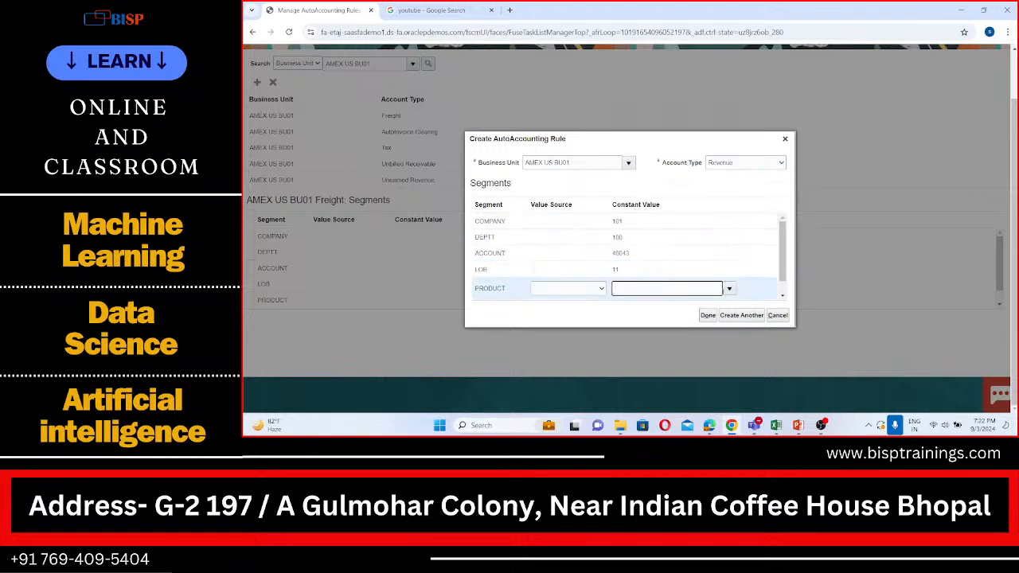
click(729, 288)
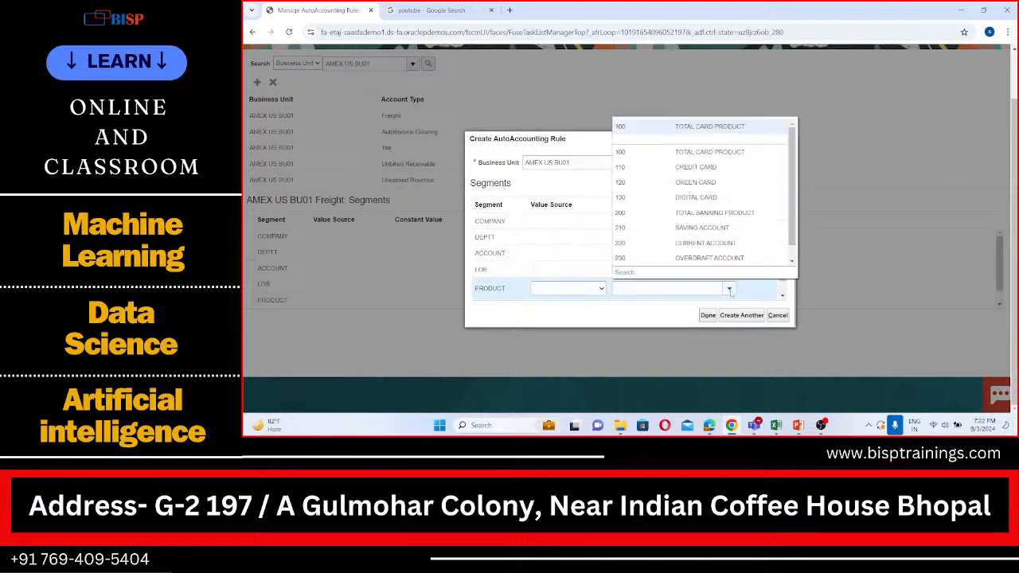
click(691, 197)
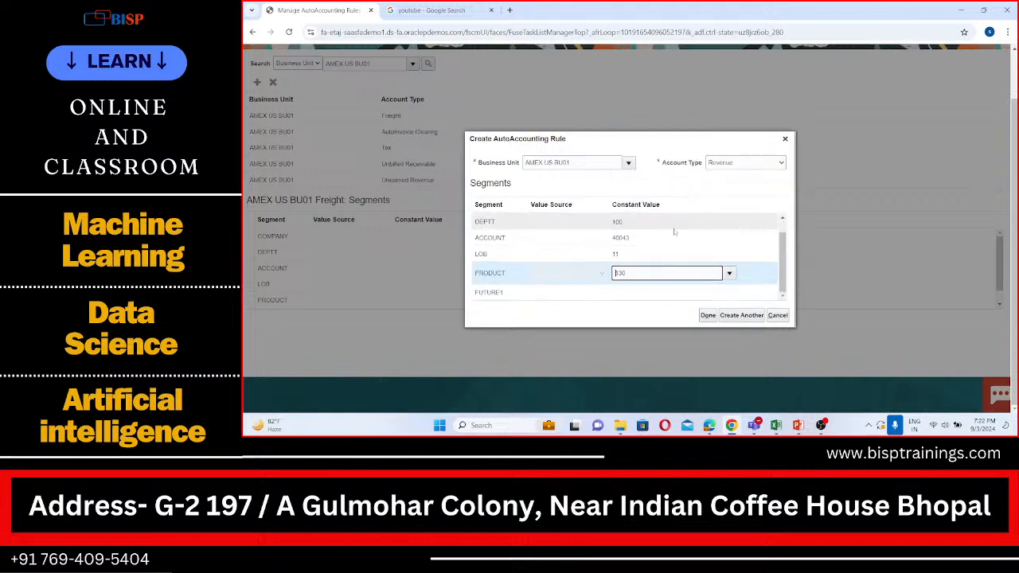
Set the Revenue rule's FUTURE1 segment to 0000 (NONE) and finish creating the rule.
click(686, 289)
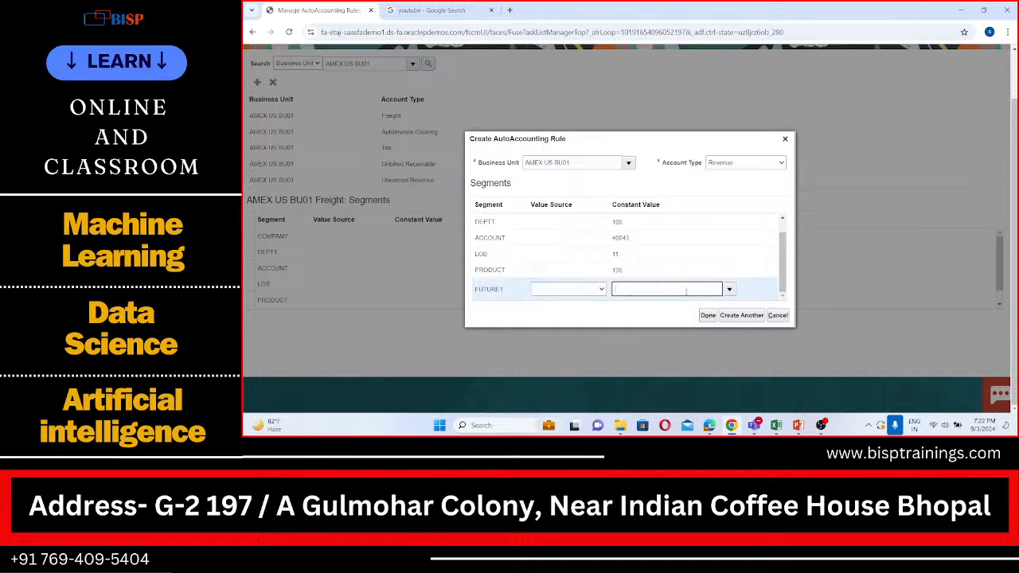
click(729, 289)
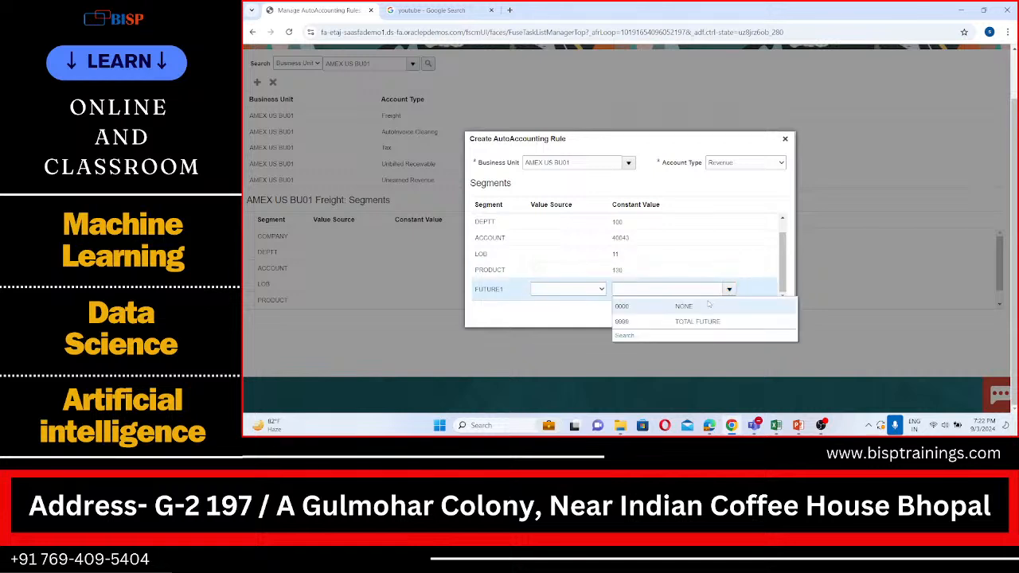
click(708, 306)
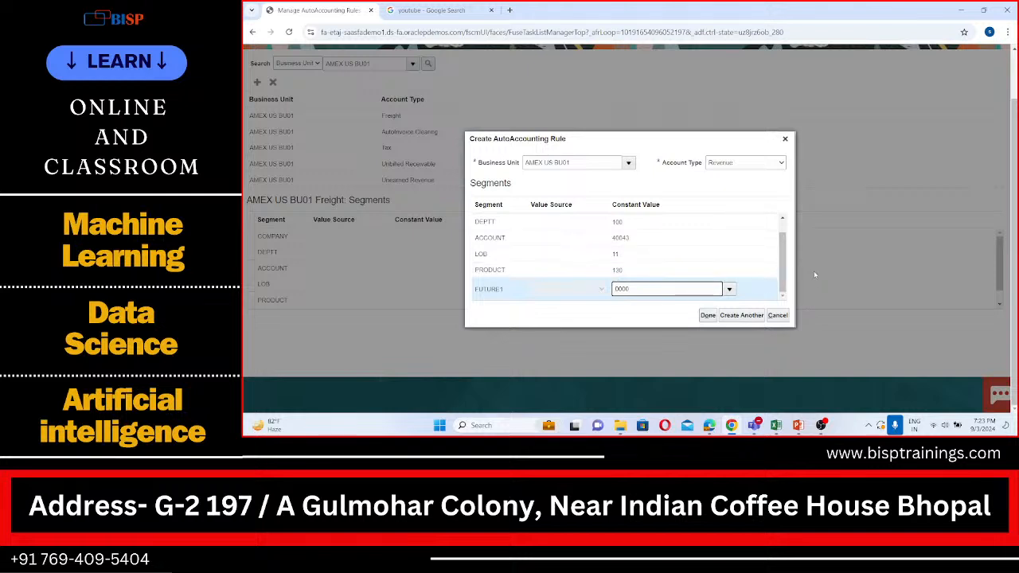
click(708, 316)
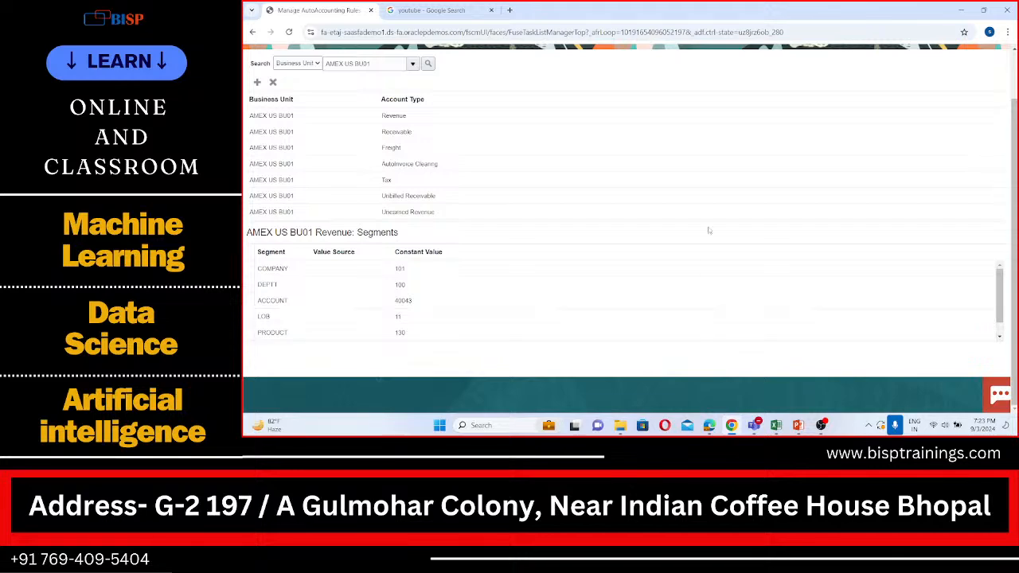
scroll(709, 231, up, 1)
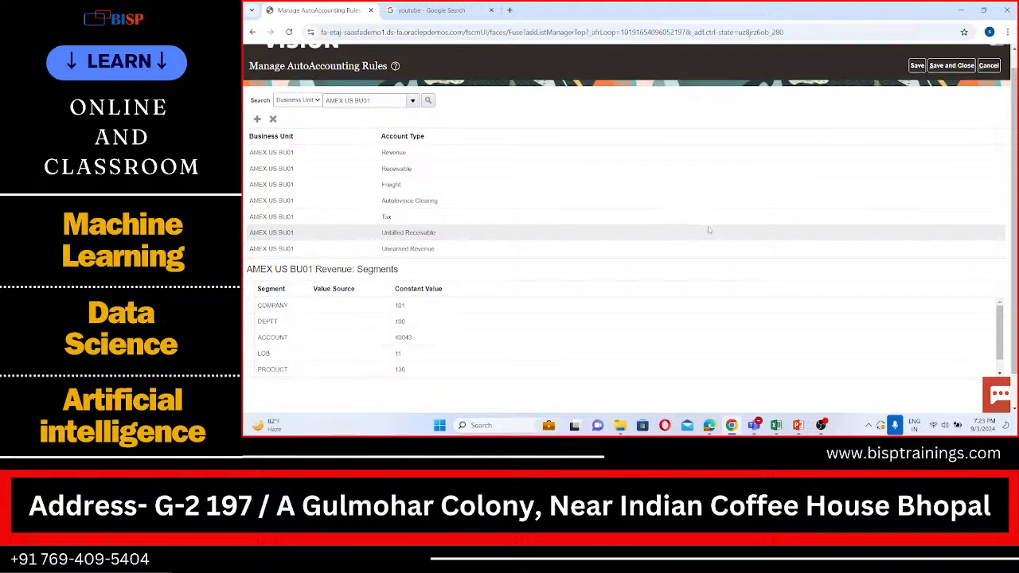
scroll(708, 231, down, 1)
scroll(708, 231, up, 1)
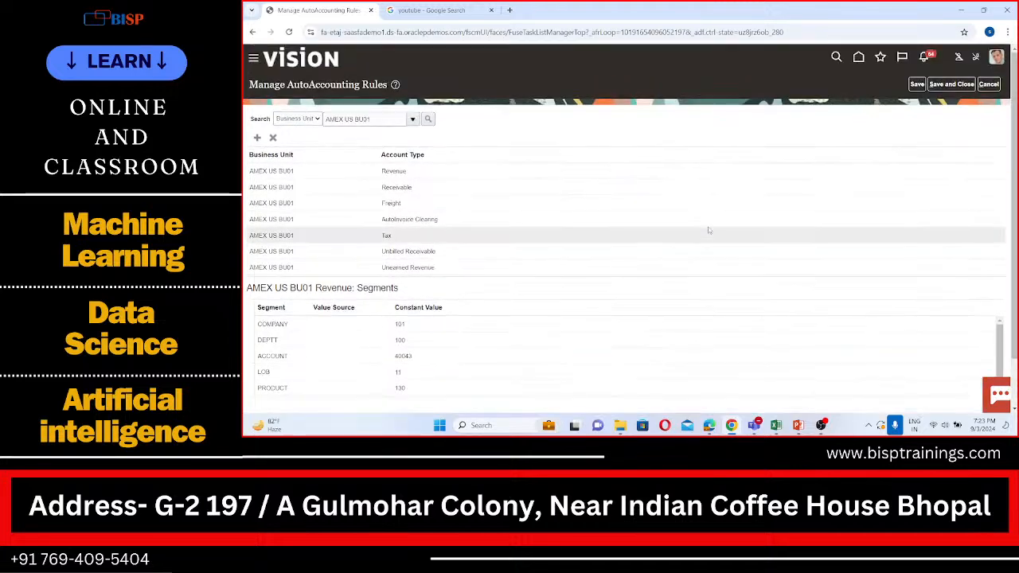
scroll(708, 231, down, 1)
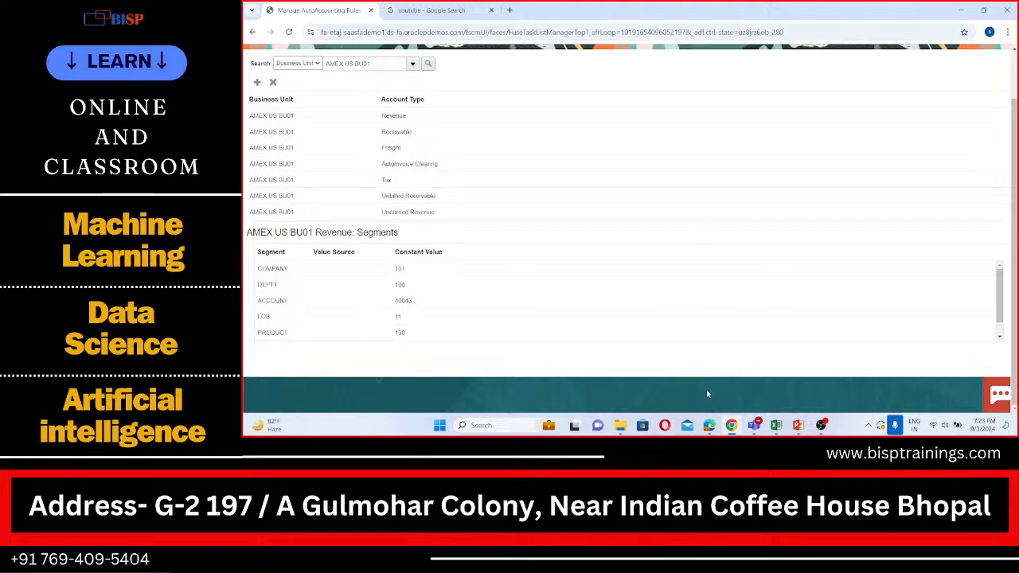
mouse_move(704, 419)
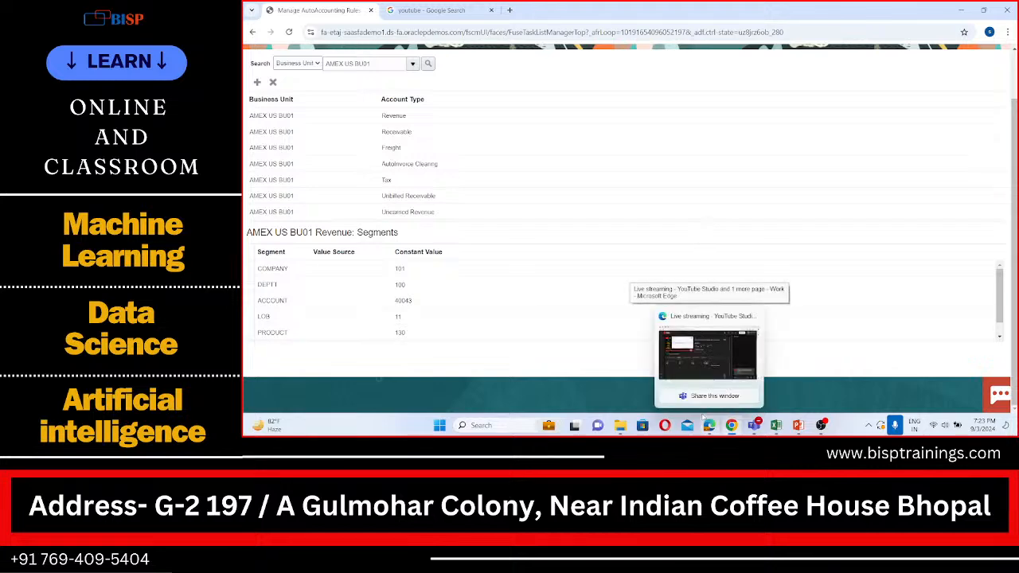
mouse_move(747, 333)
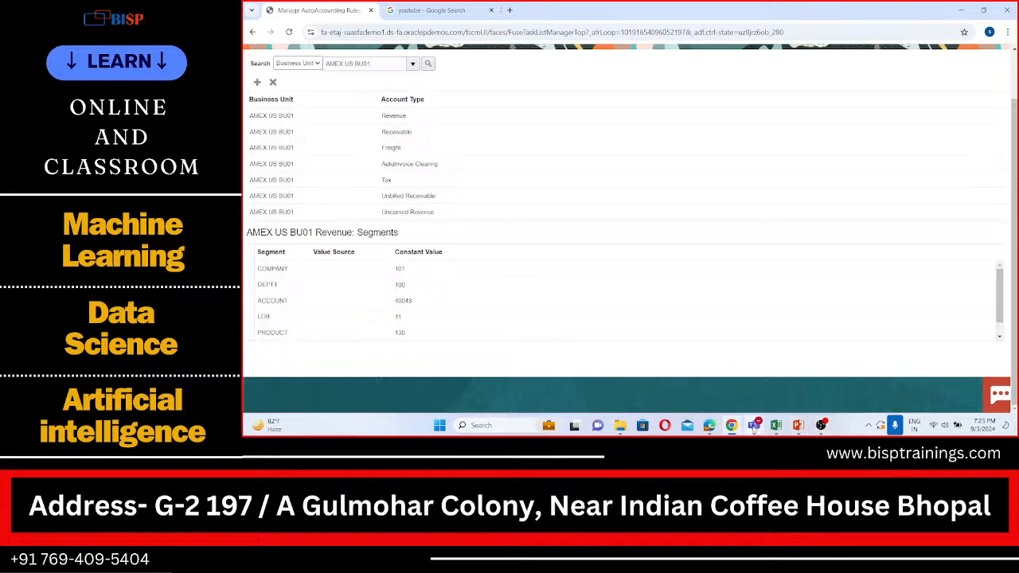
Switch to the AR Practical Sheet workbook in Excel and bold the Manage Transactional sources and AutoAccounting Rules entries in A8 and A9.
mouse_move(754, 426)
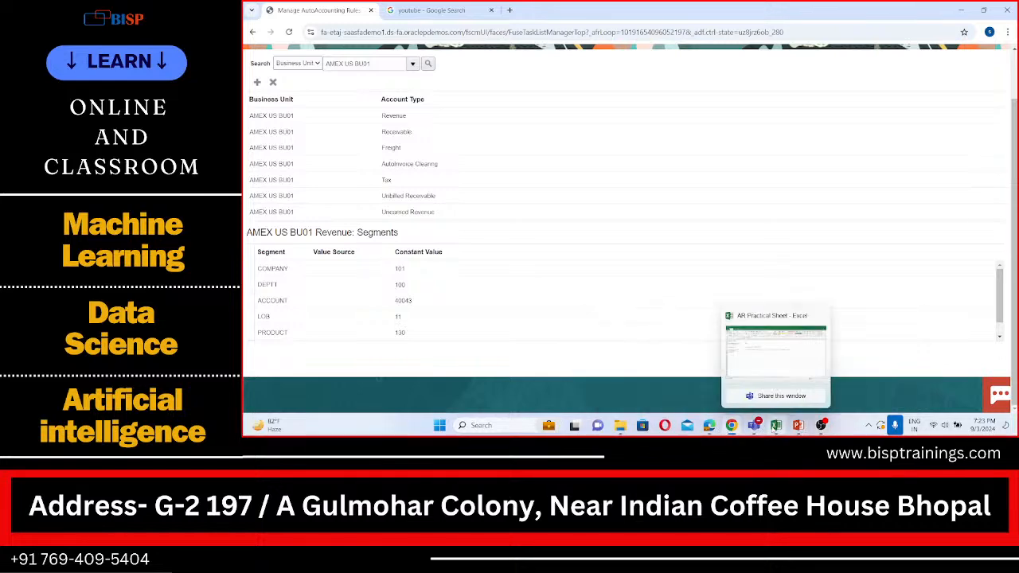
click(775, 427)
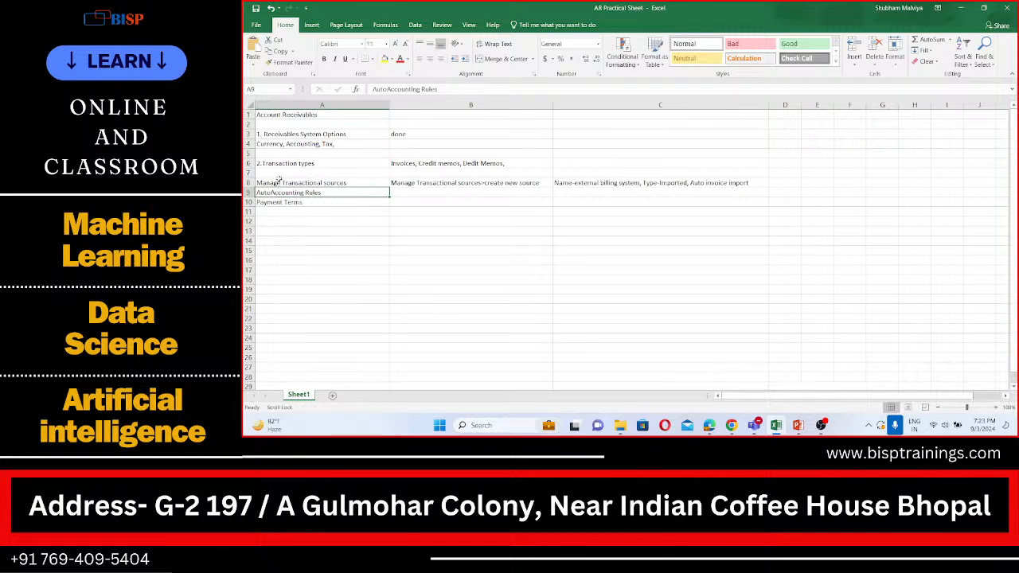
click(279, 182)
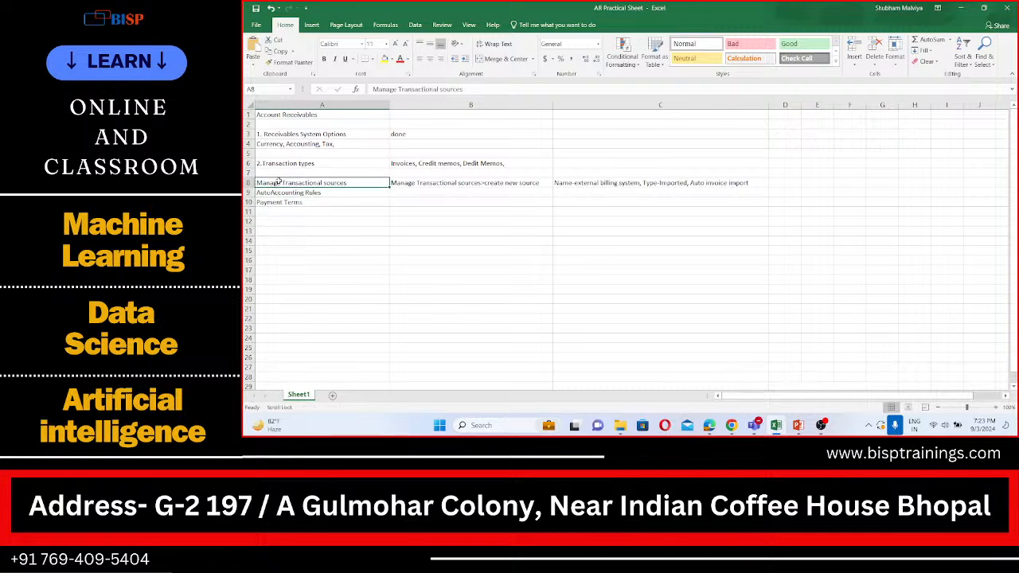
key(ctrl+b)
click(283, 193)
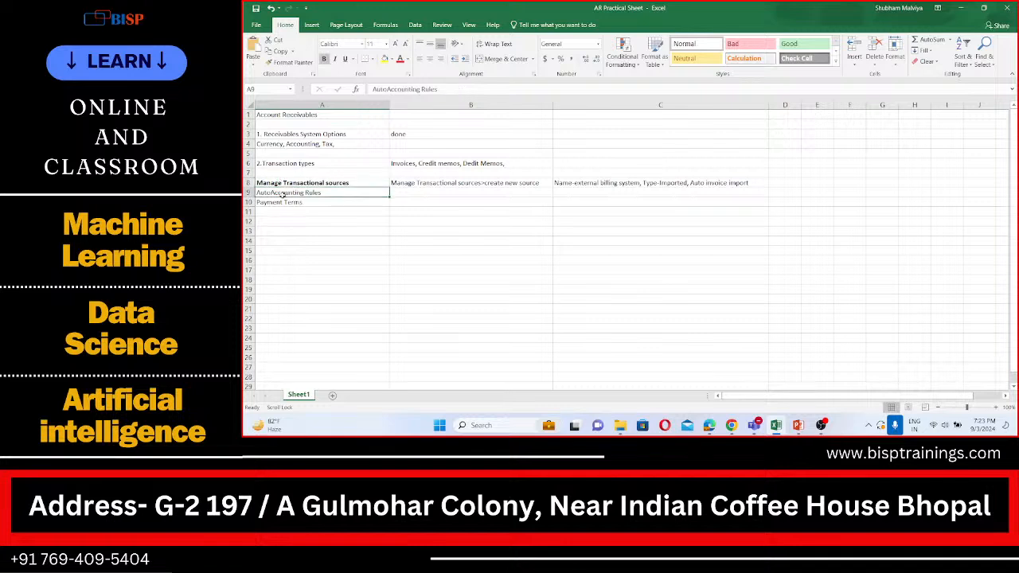
key(ctrl+b)
click(289, 202)
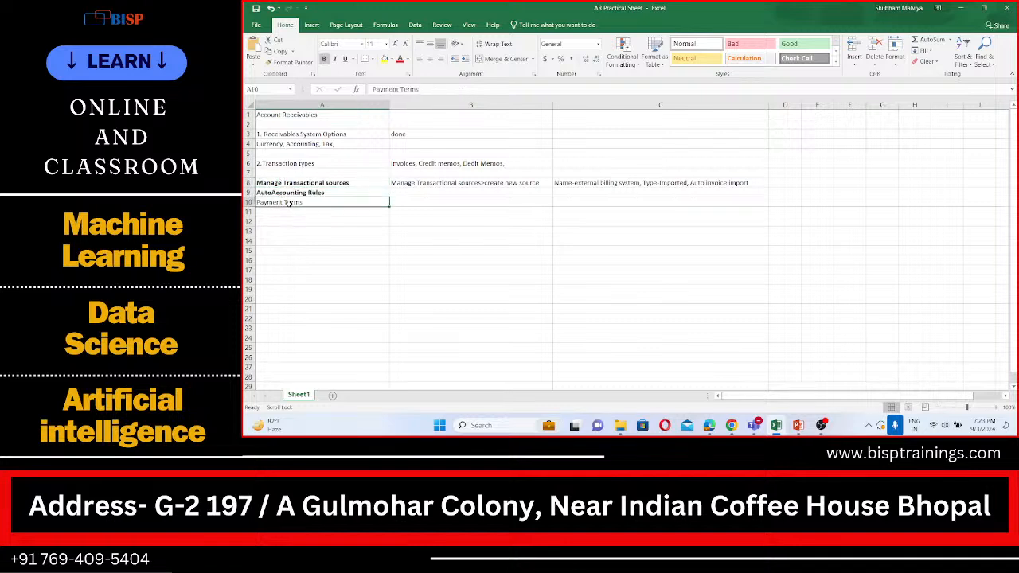
click(411, 208)
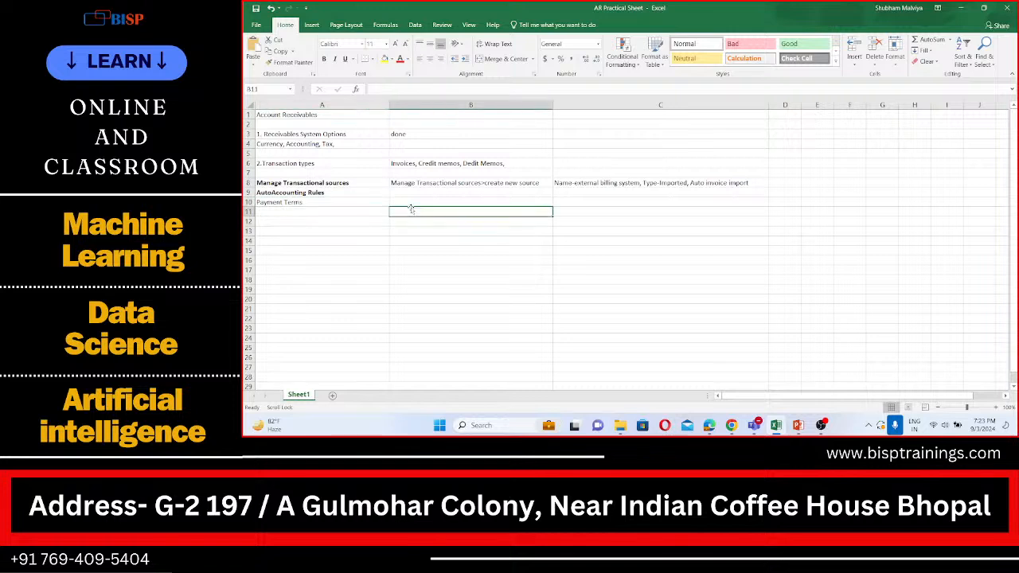
click(410, 200)
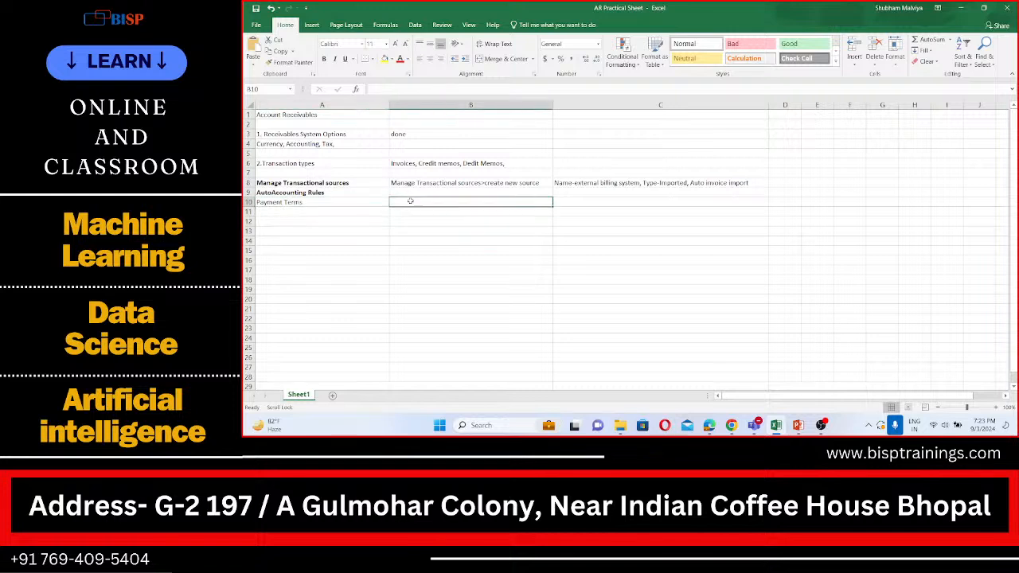
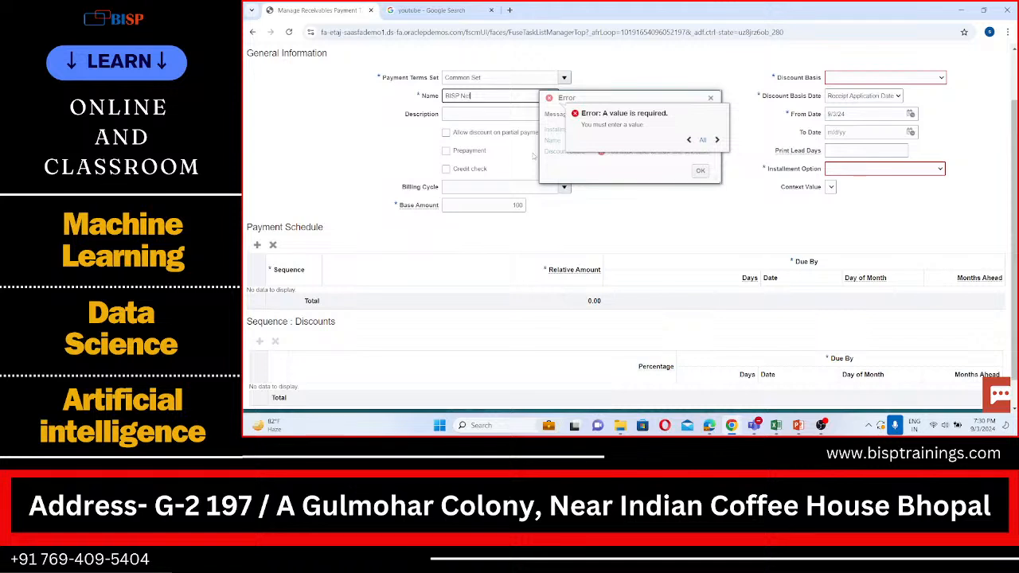
Complete the payment term's name as BISP Net 45 and dismiss the required-value error.
text(45)
click(711, 99)
click(711, 99)
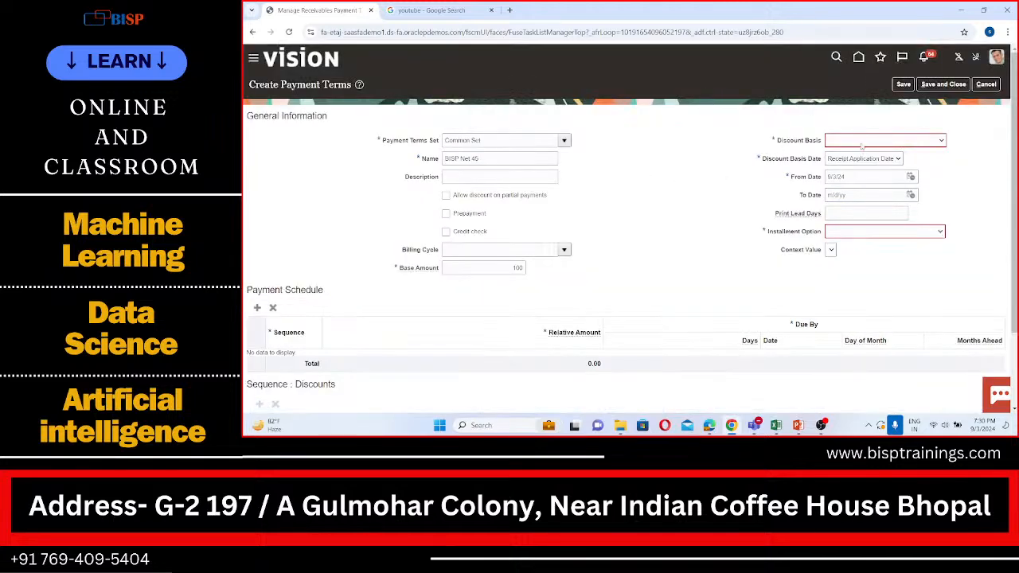
Set the payment term's Discount Basis to Invoice Amount and its Installment Option to Include tax and freight in first installment.
click(861, 145)
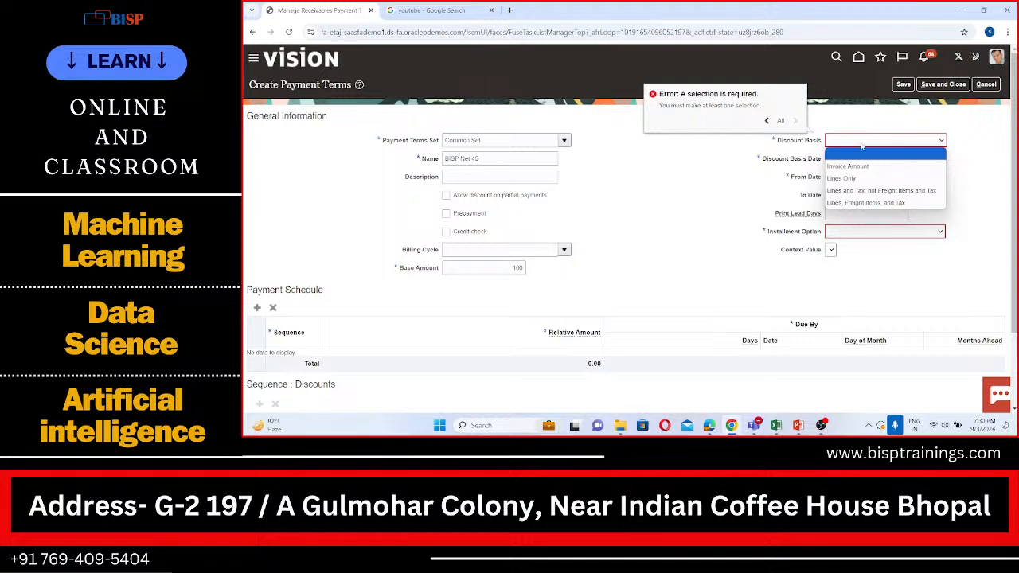
click(908, 166)
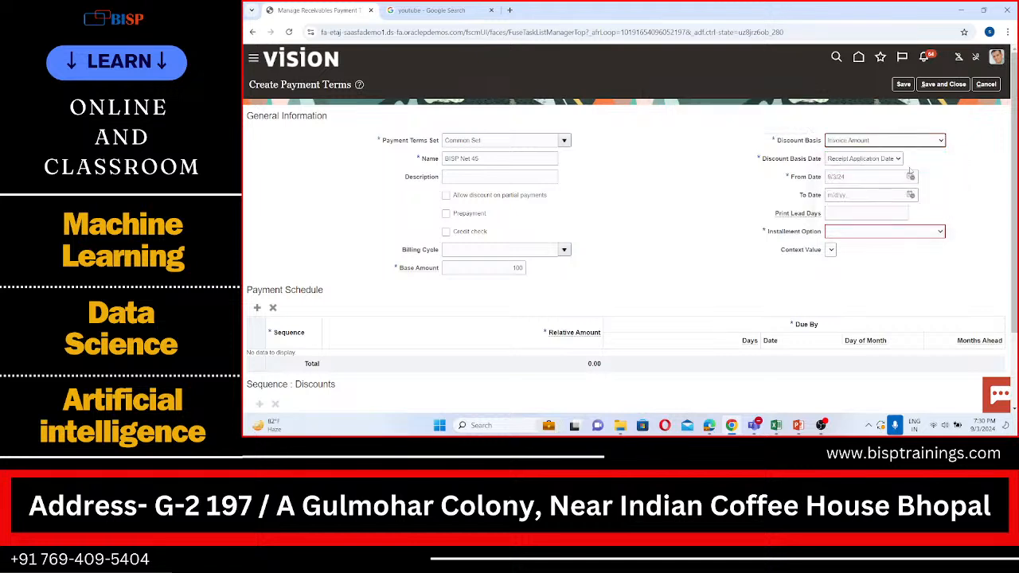
click(878, 232)
click(881, 269)
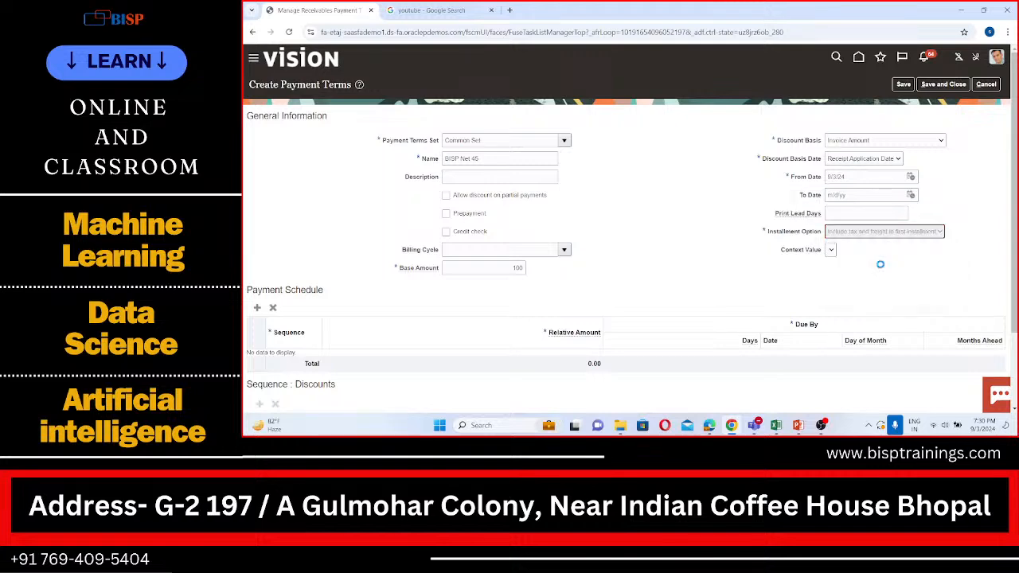
Make sequence 1 of the payment schedule due in 45 days.
scroll(733, 271, down, 1)
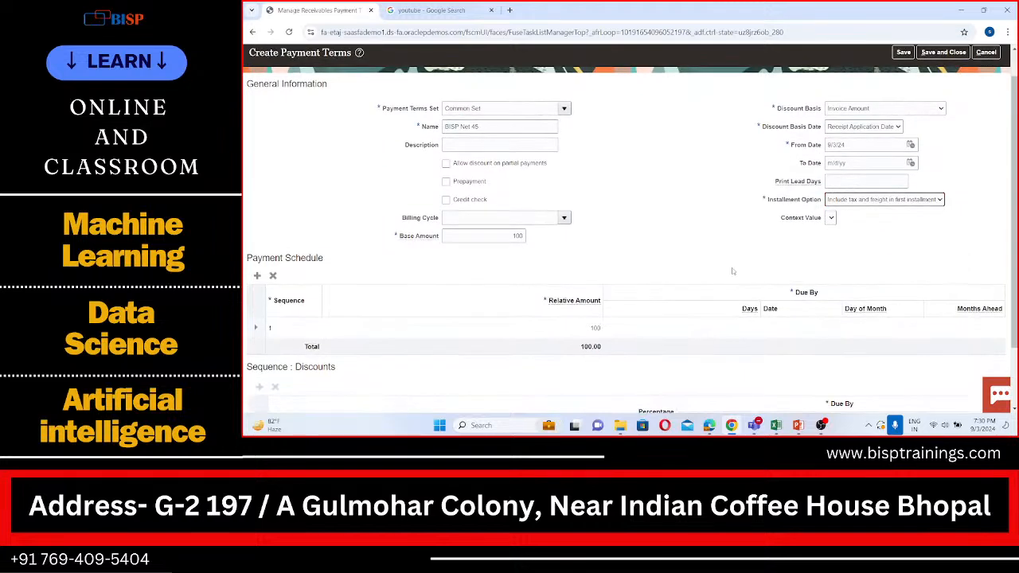
scroll(732, 270, down, 2)
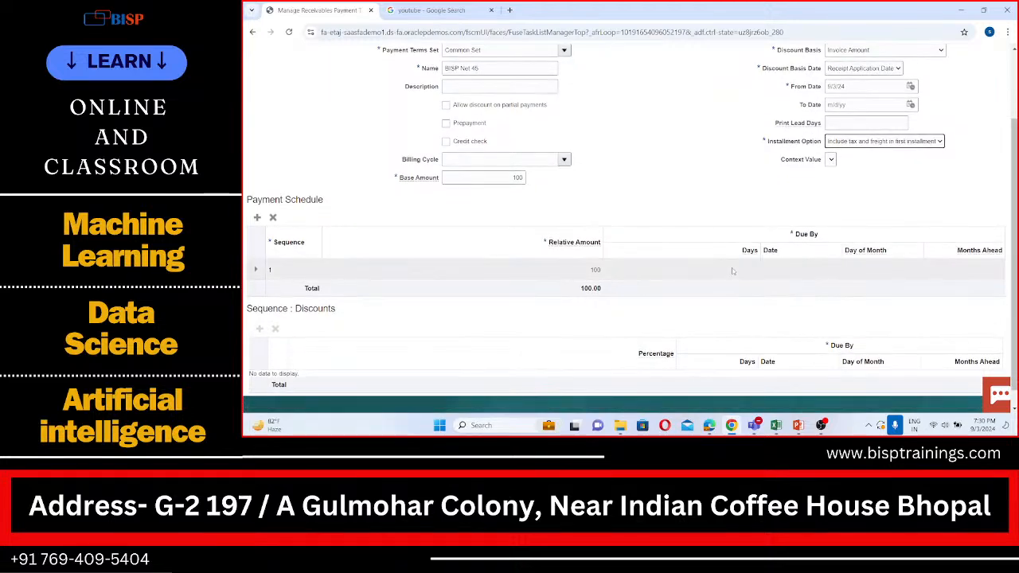
scroll(733, 272, down, 1)
scroll(733, 272, up, 1)
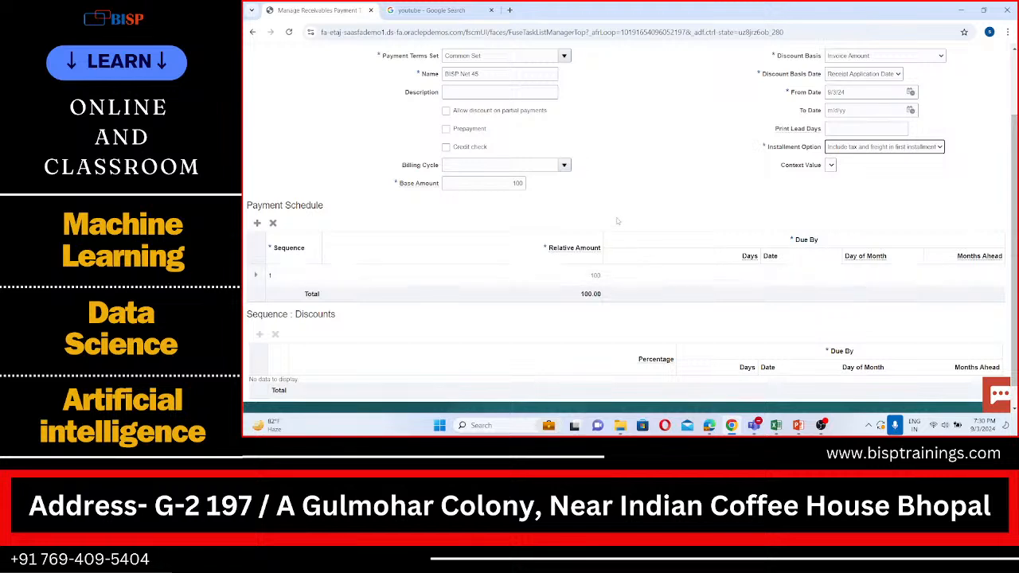
click(444, 278)
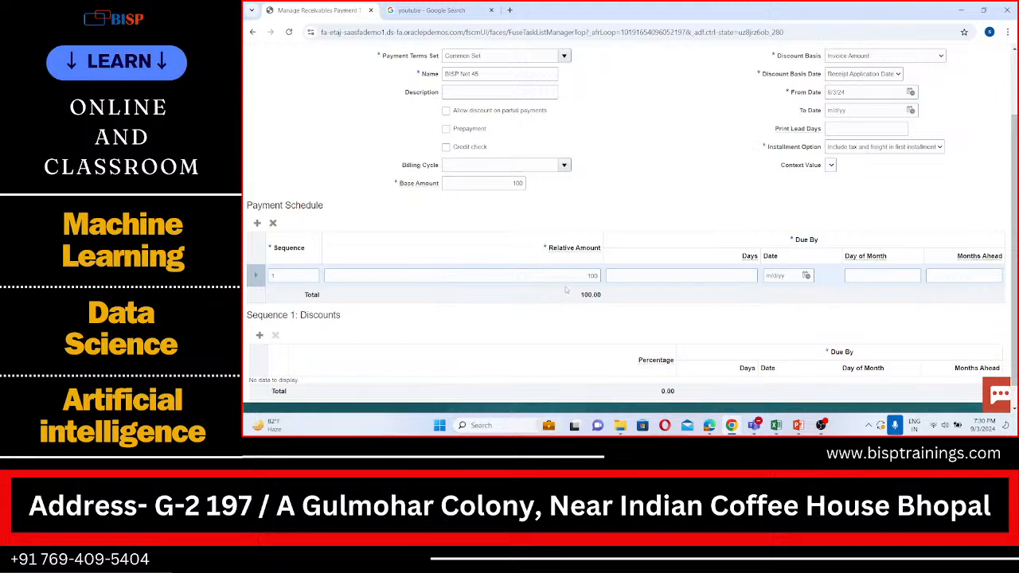
click(721, 275)
text(45)
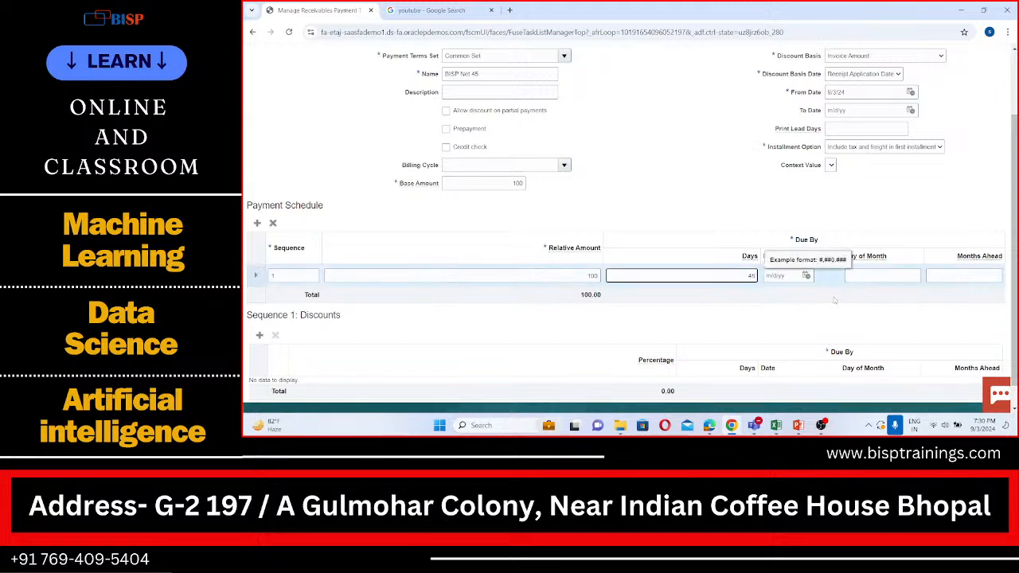
Add a discount line to sequence 1 with a percentage of 2, due by 30 days.
scroll(835, 300, down, 1)
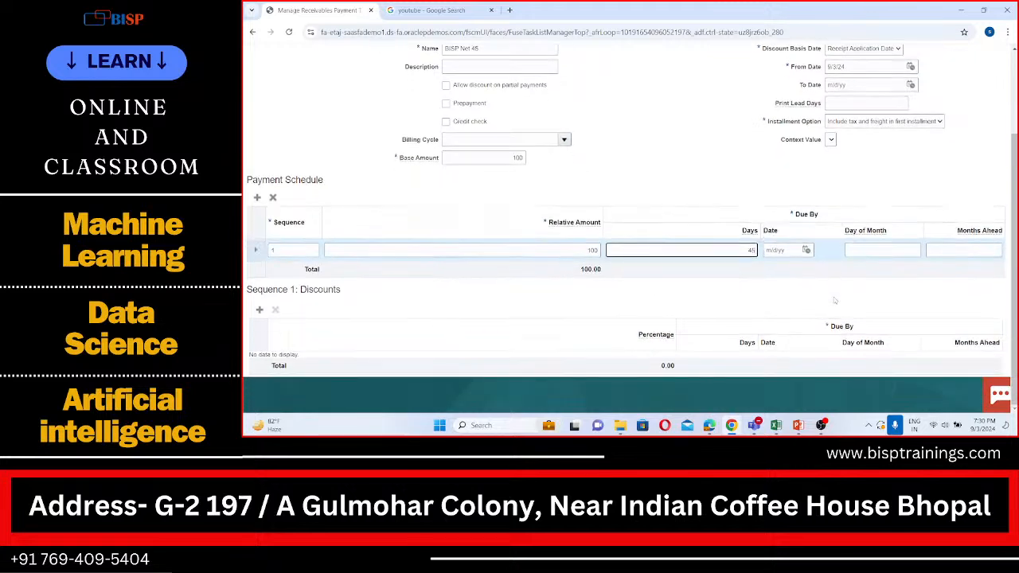
click(261, 309)
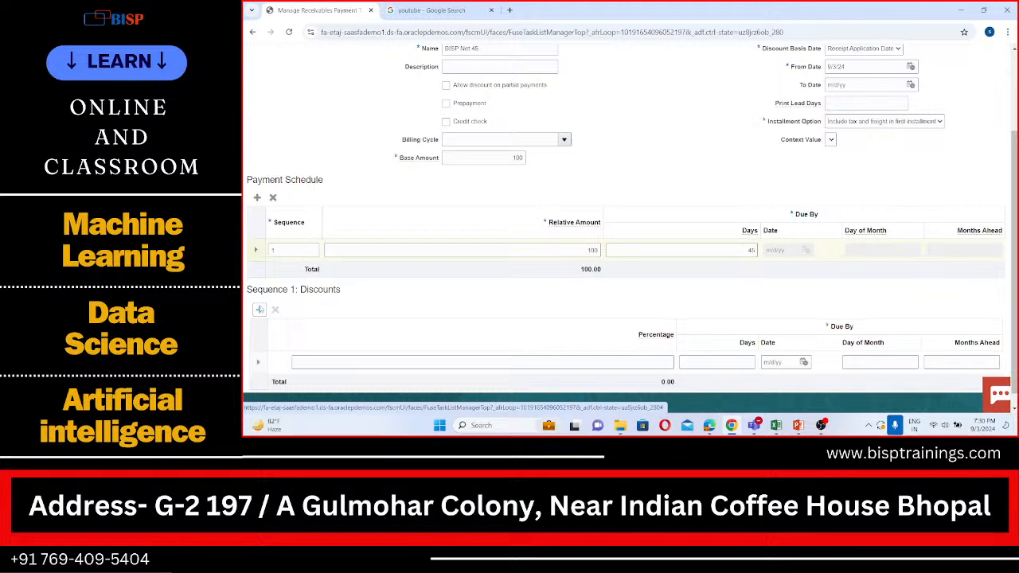
scroll(283, 312, down, 1)
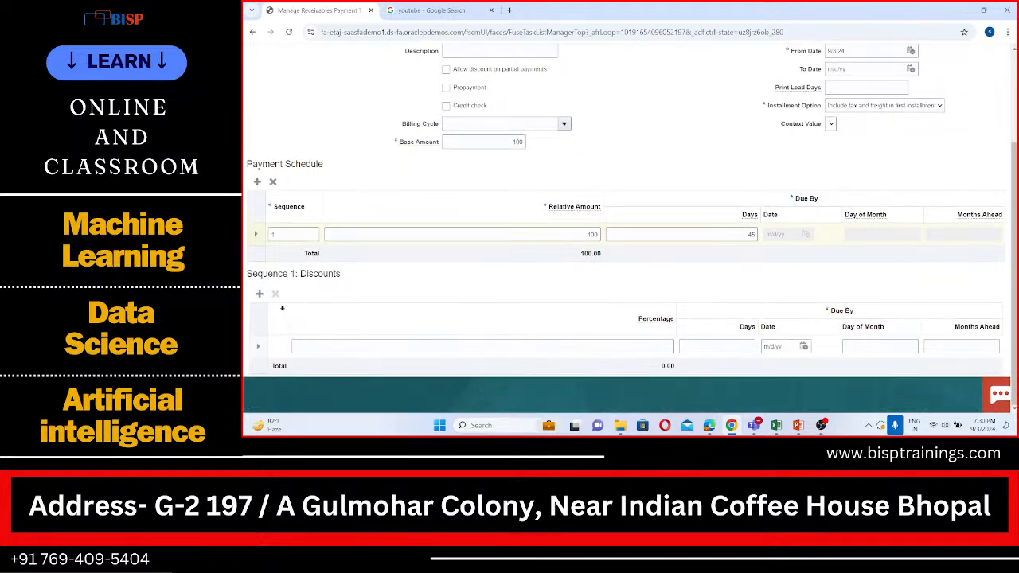
click(629, 346)
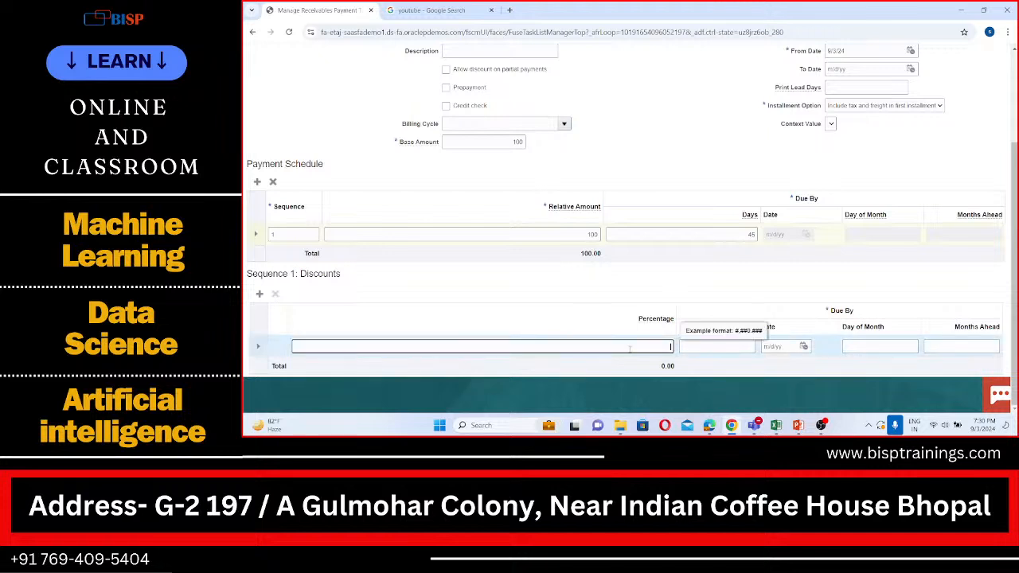
text(2)
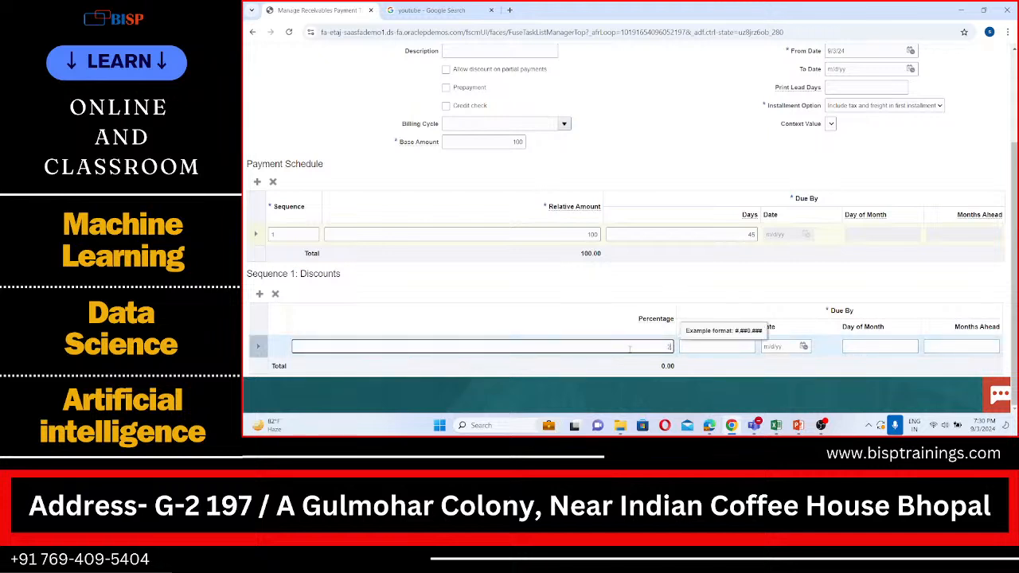
click(714, 345)
text(30)
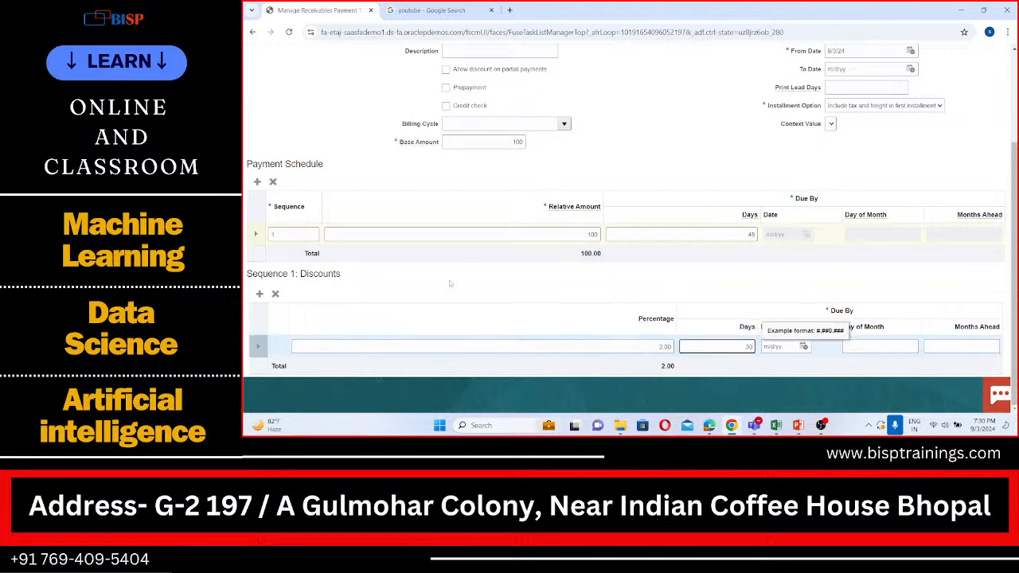
Add a second discount line to sequence 1 with a percentage of 5, due by 25 days.
click(260, 294)
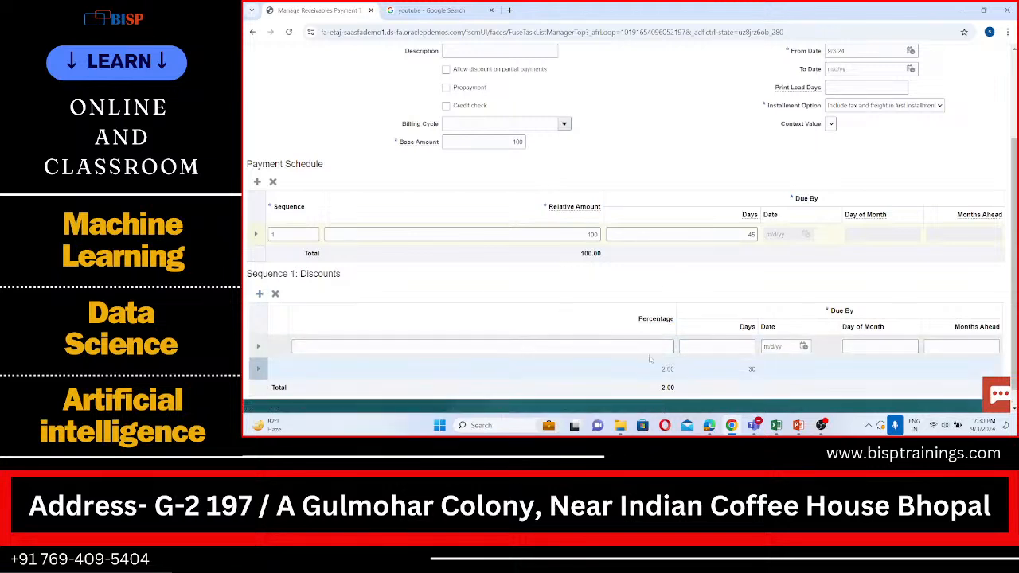
text(5)
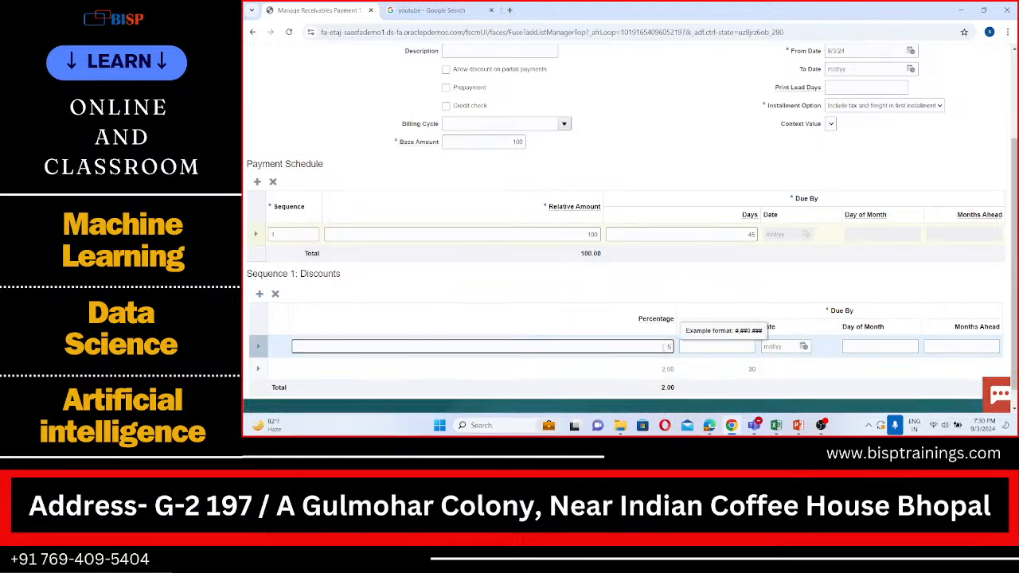
click(727, 346)
text(25)
Add a third discount line to sequence 1 with a percentage of 7, due by 20 days.
scroll(598, 263, down, 1)
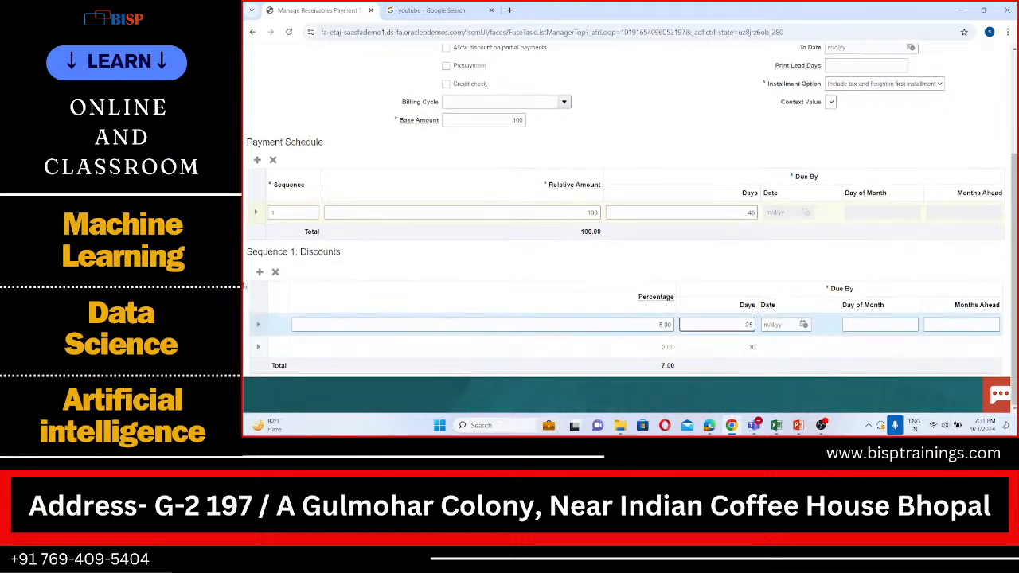
click(259, 273)
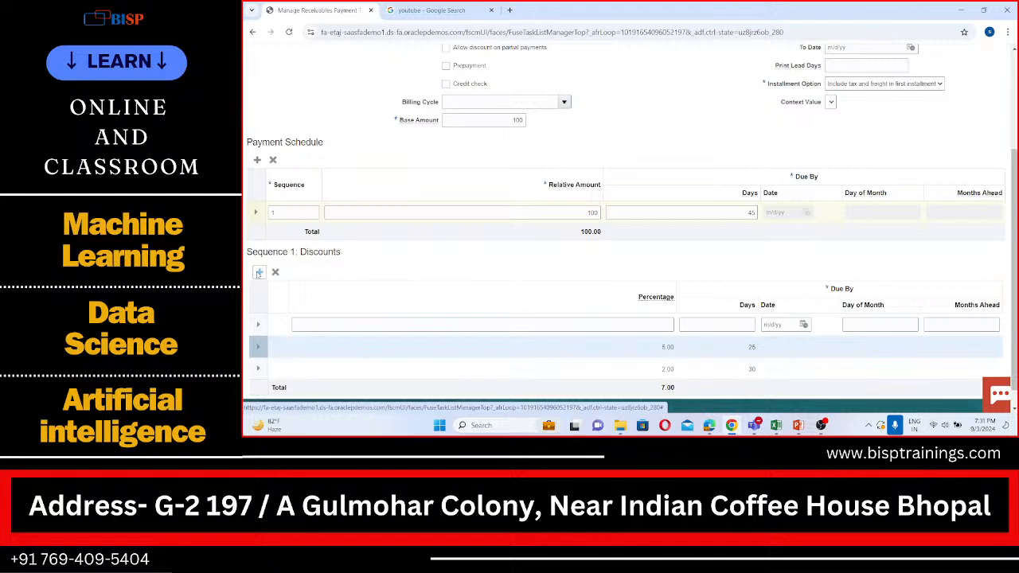
scroll(383, 236, down, 1)
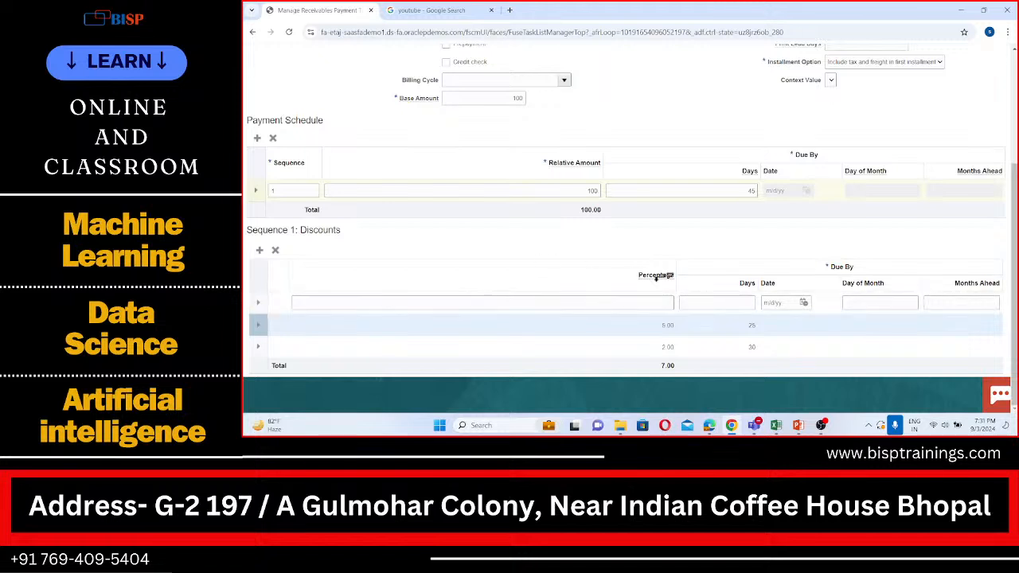
click(665, 304)
text(7)
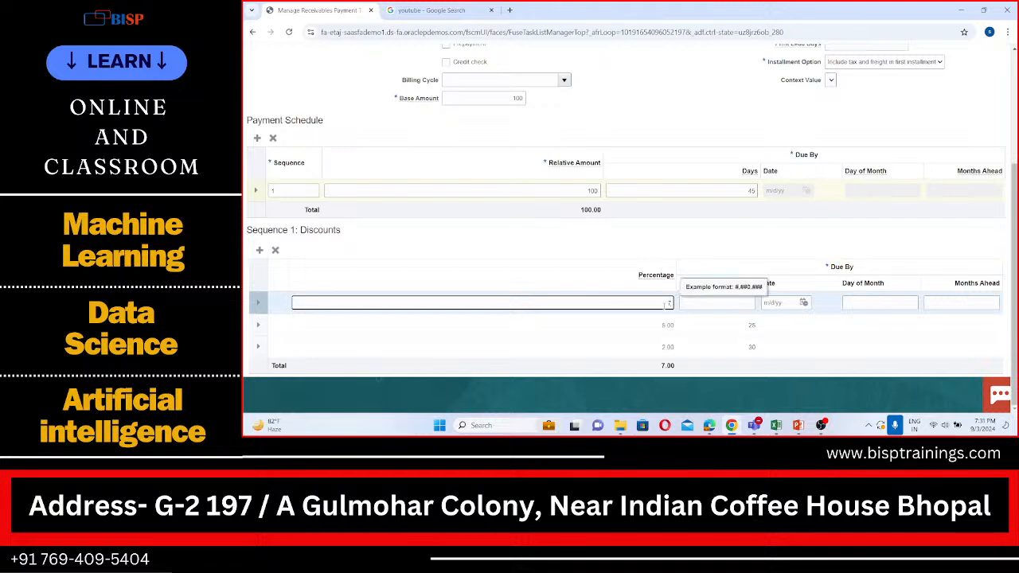
click(709, 303)
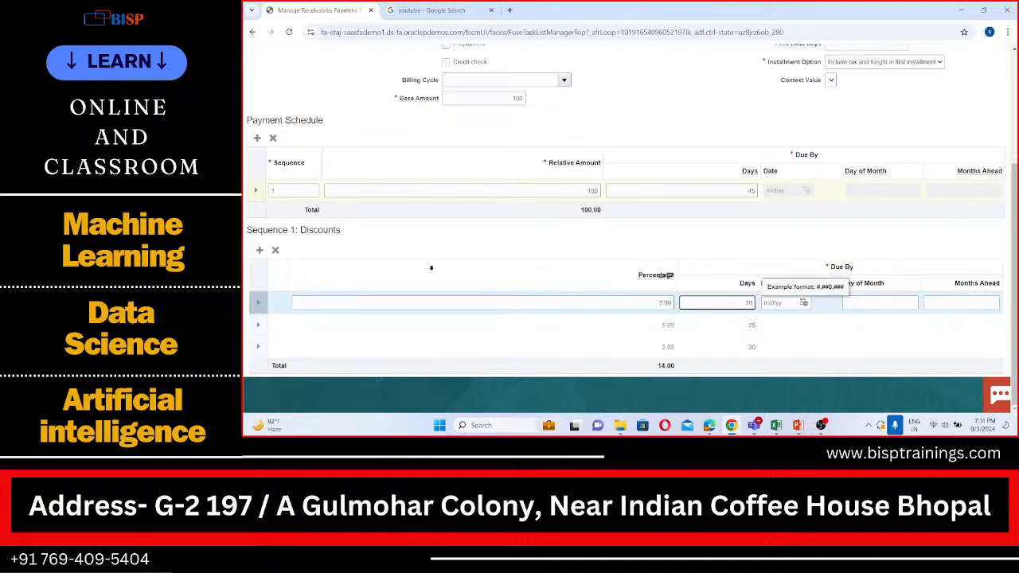
Add a fourth discount line to sequence 1 with a percentage of 8, due by 15 days.
click(259, 250)
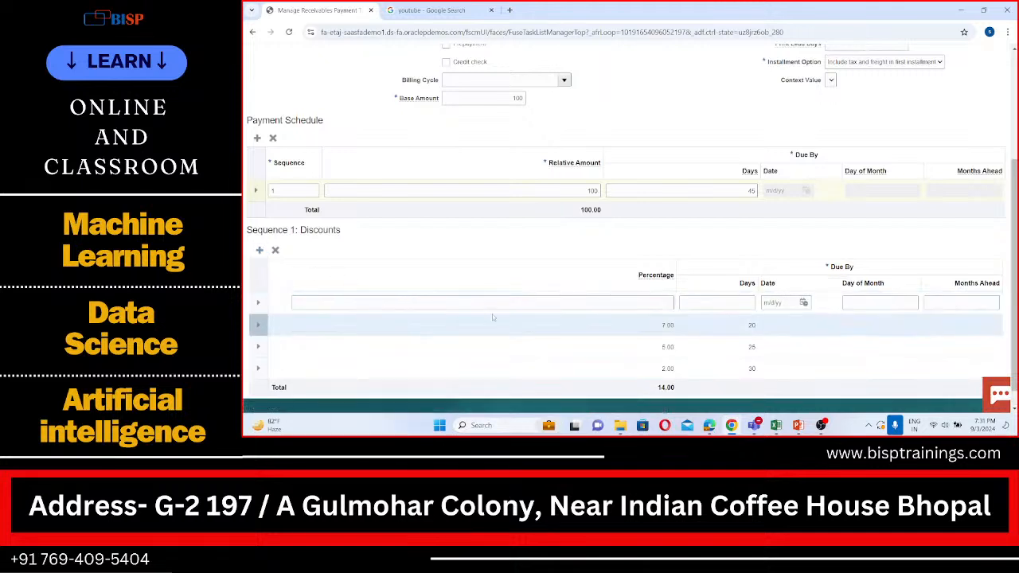
click(651, 302)
text(5)
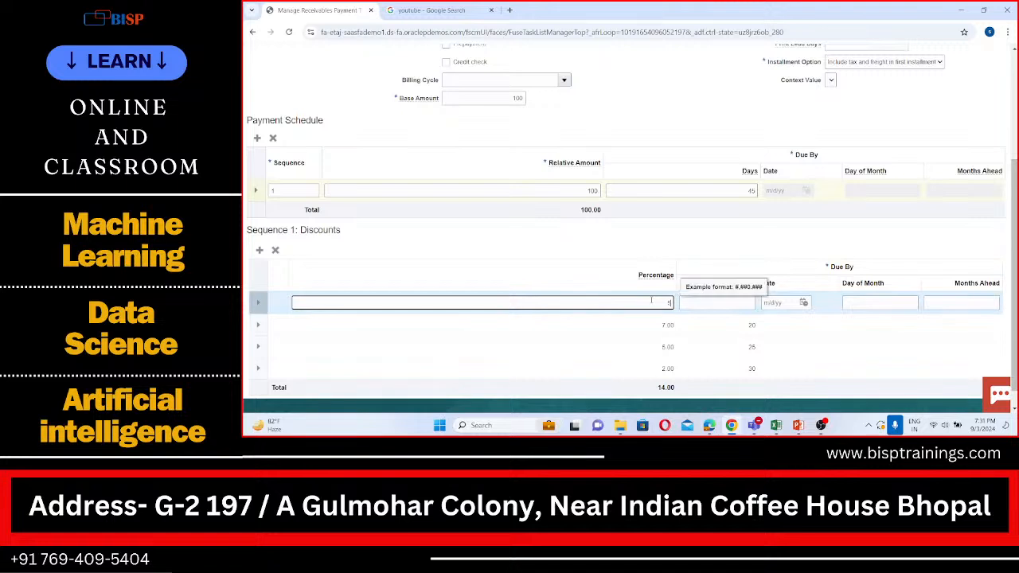
click(723, 304)
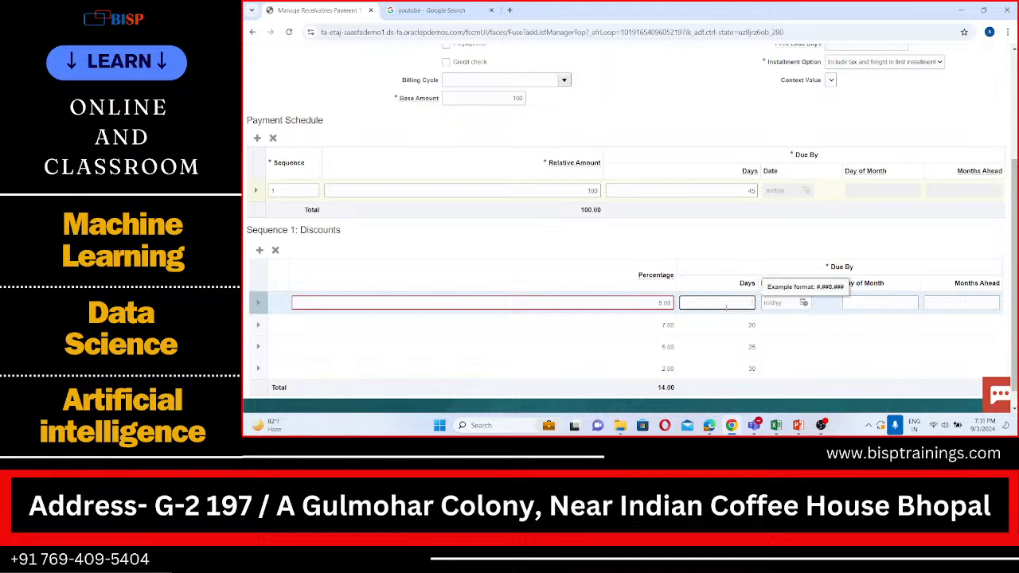
click(665, 303)
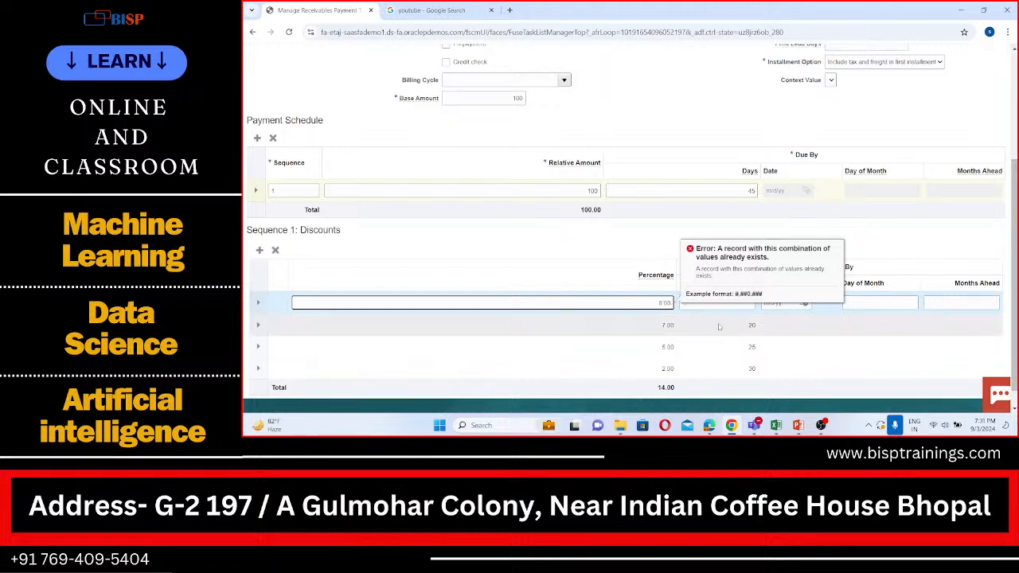
click(741, 298)
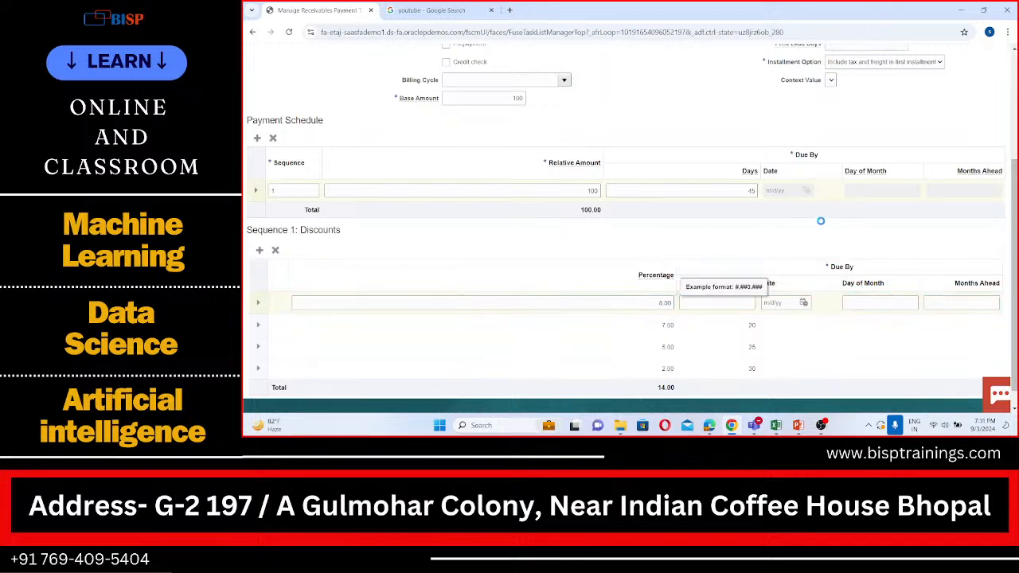
click(721, 301)
text(15)
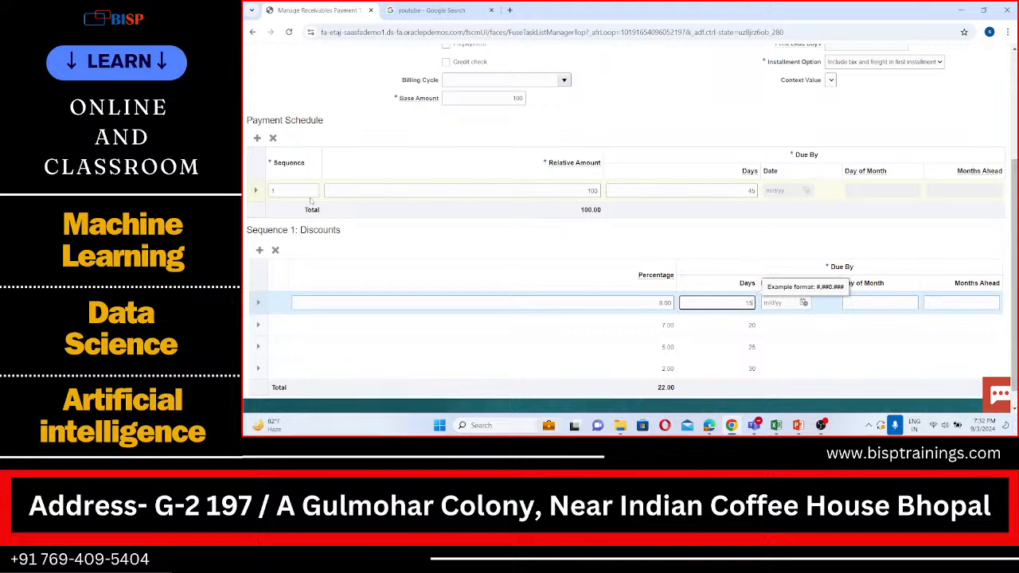
Add a fifth discount line to sequence 1 with a percentage of 10, due by 10 days.
click(261, 251)
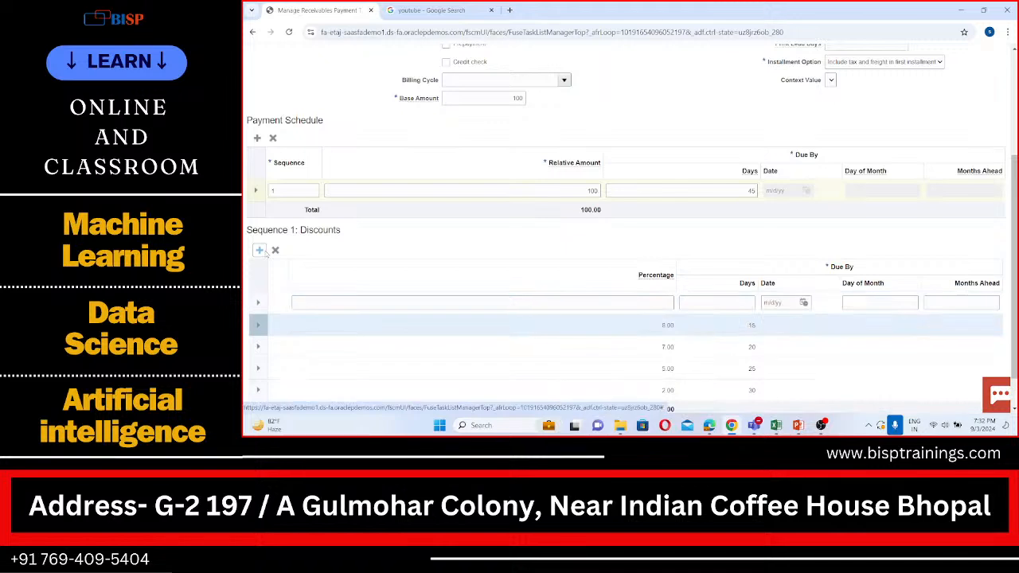
click(657, 303)
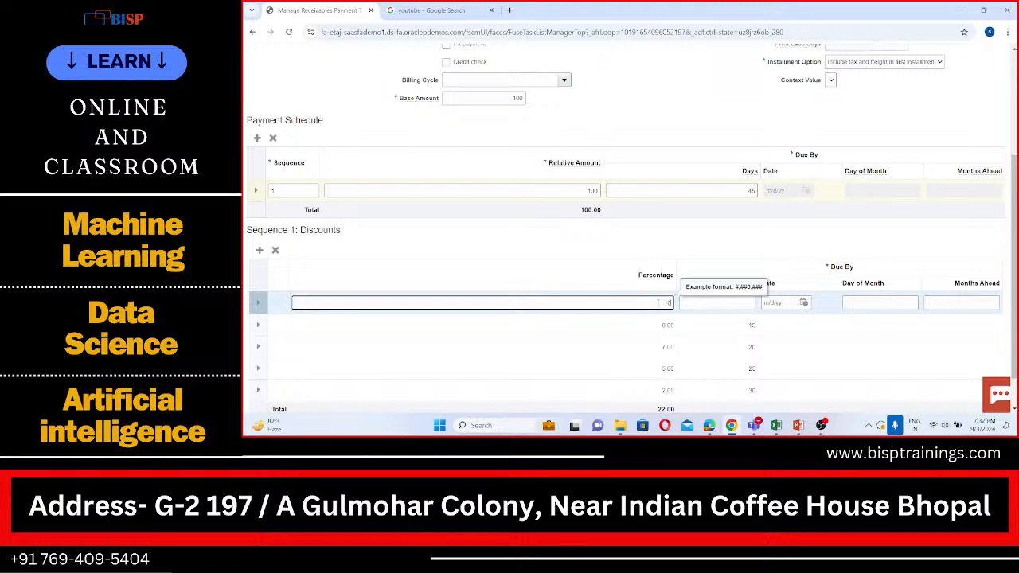
click(724, 303)
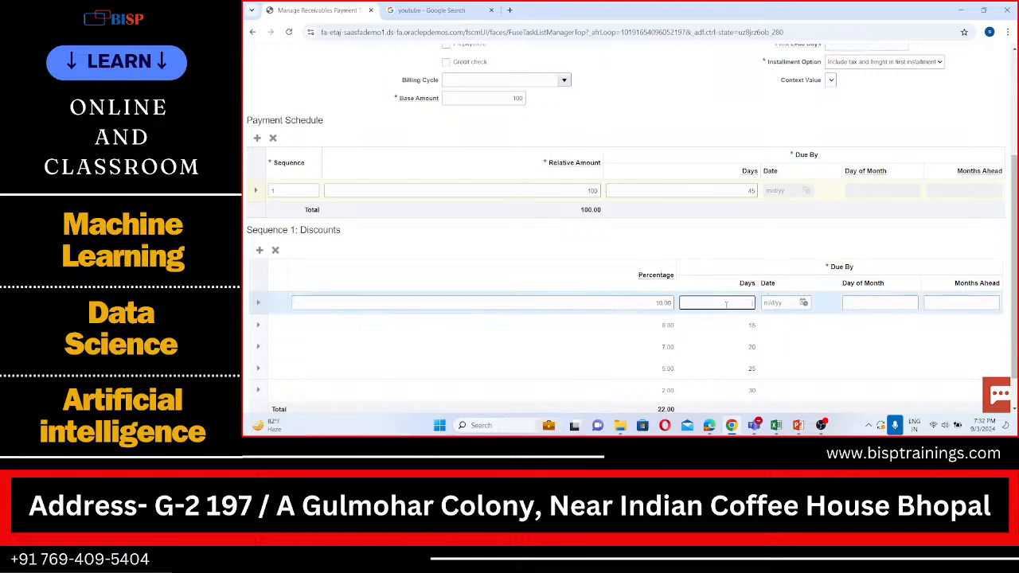
text(10)
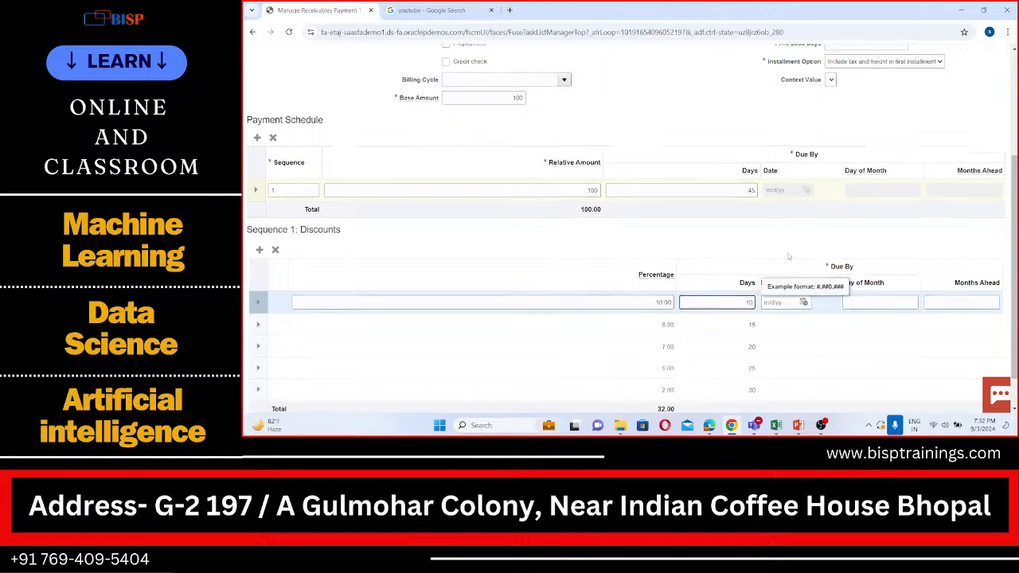
scroll(737, 296, down, 2)
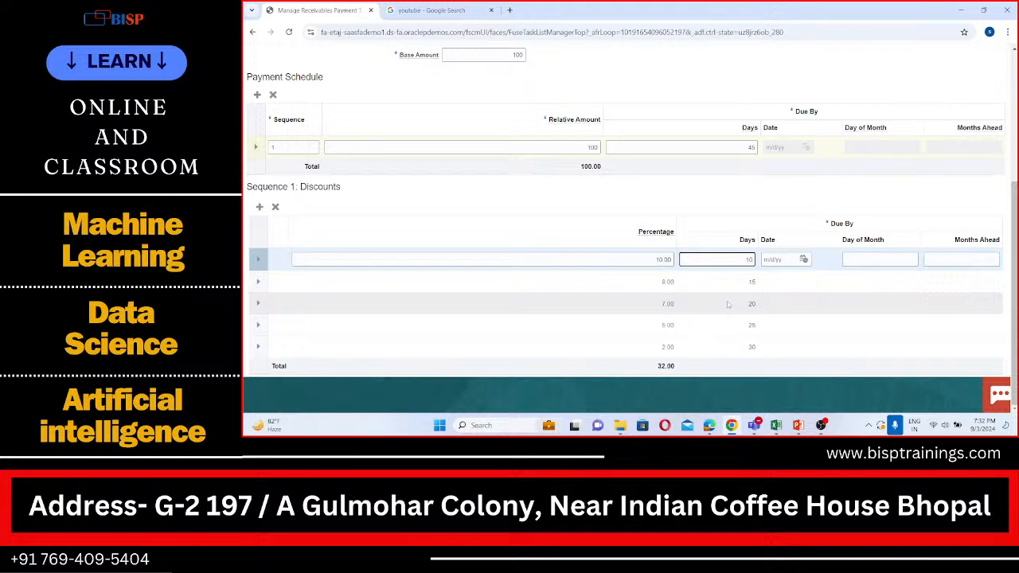
click(858, 201)
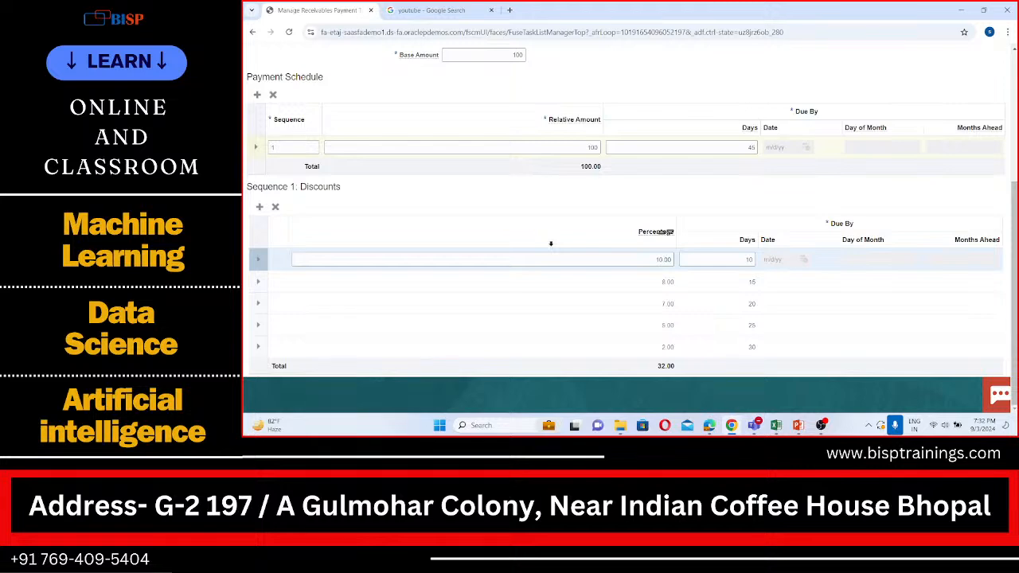
Try to save and close the BISP Net 45 payment term, dismissing the dialog that results.
scroll(550, 244, up, 5)
scroll(550, 244, down, 2)
scroll(550, 244, up, 2)
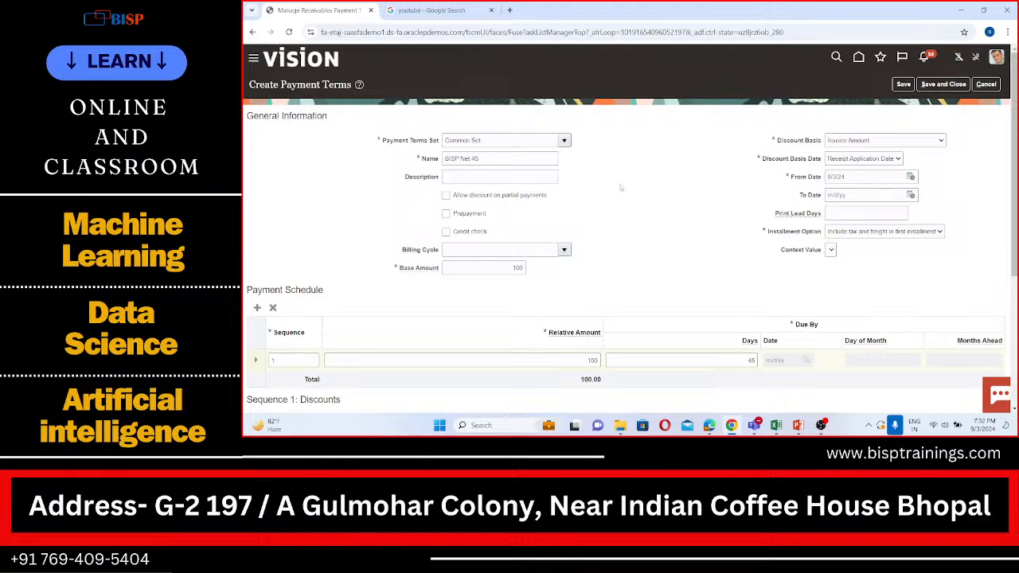
click(956, 84)
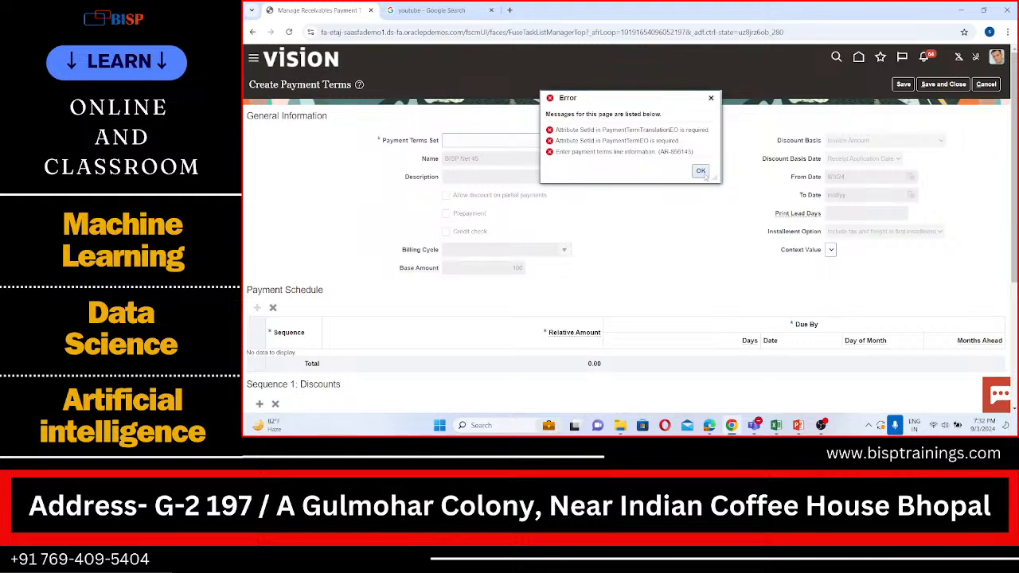
click(701, 171)
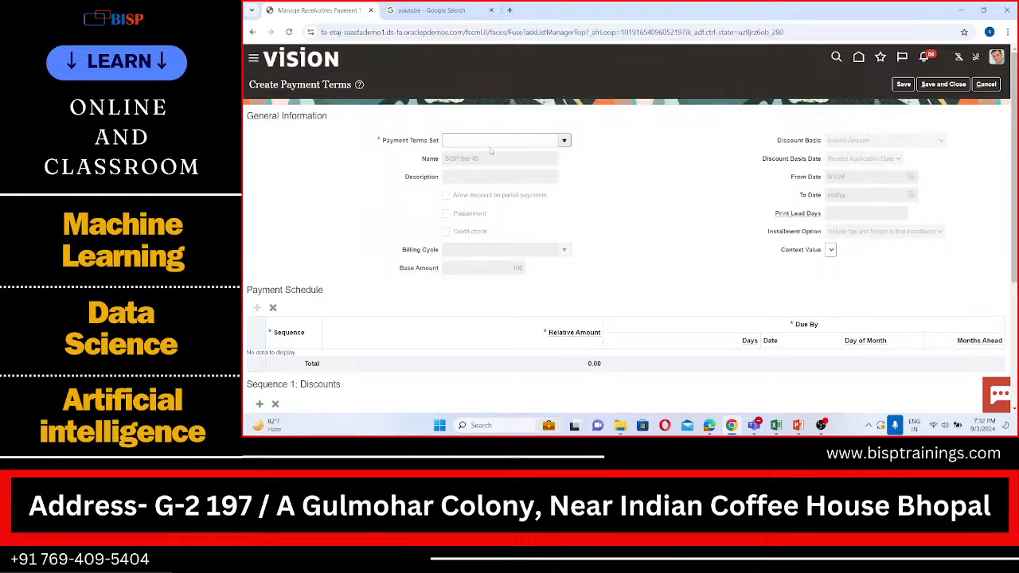
Reselect Common Set as the payment terms set and Invoice Amount as the discount basis for BISP Net 45.
click(563, 140)
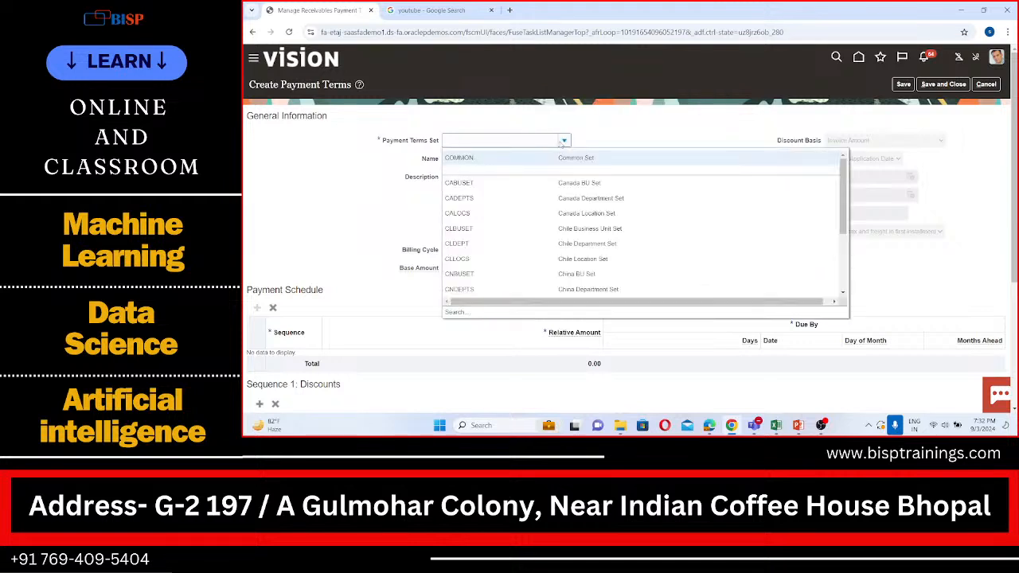
click(509, 160)
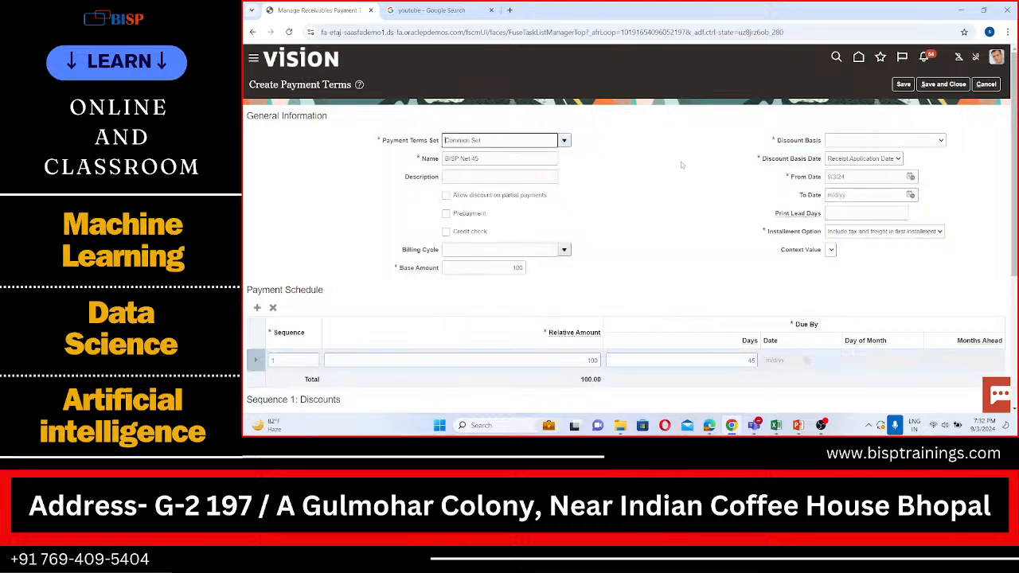
scroll(739, 212, down, 5)
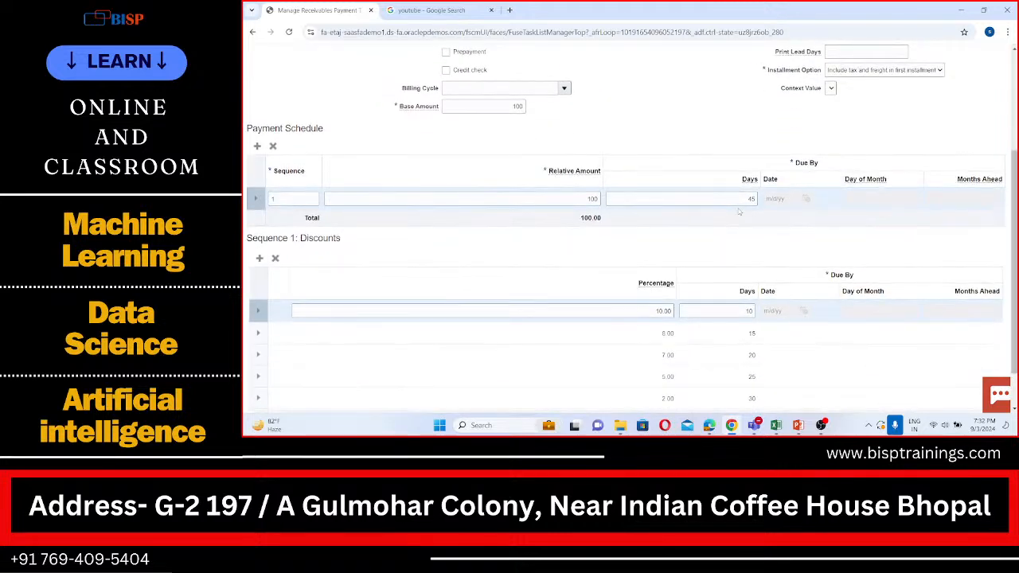
scroll(739, 212, up, 5)
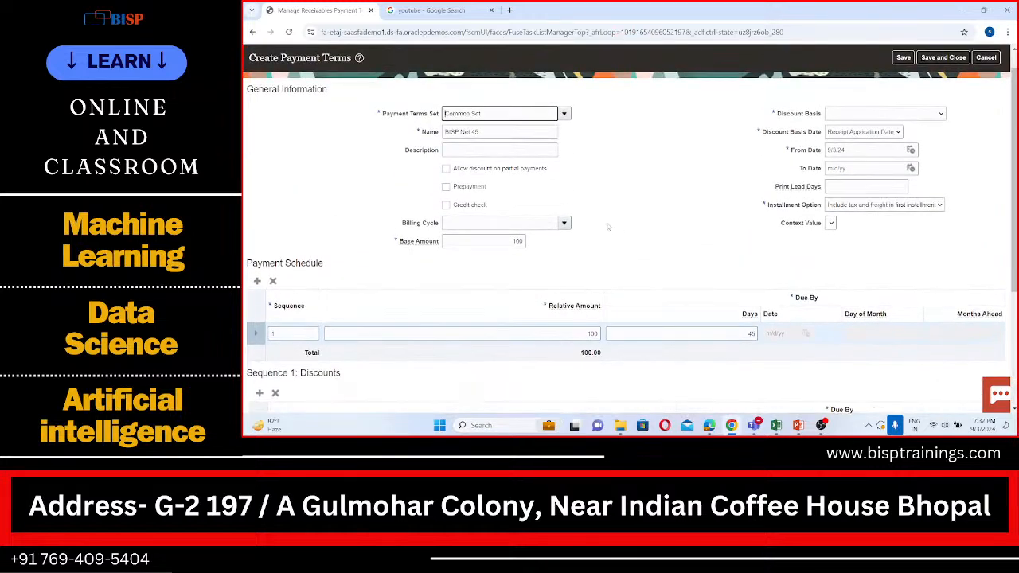
scroll(759, 208, up, 2)
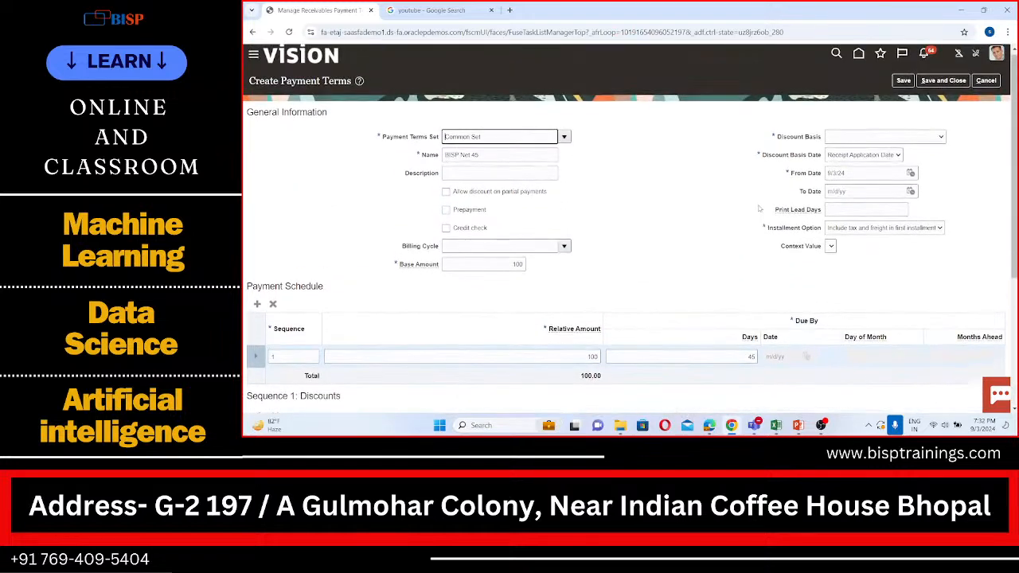
click(851, 144)
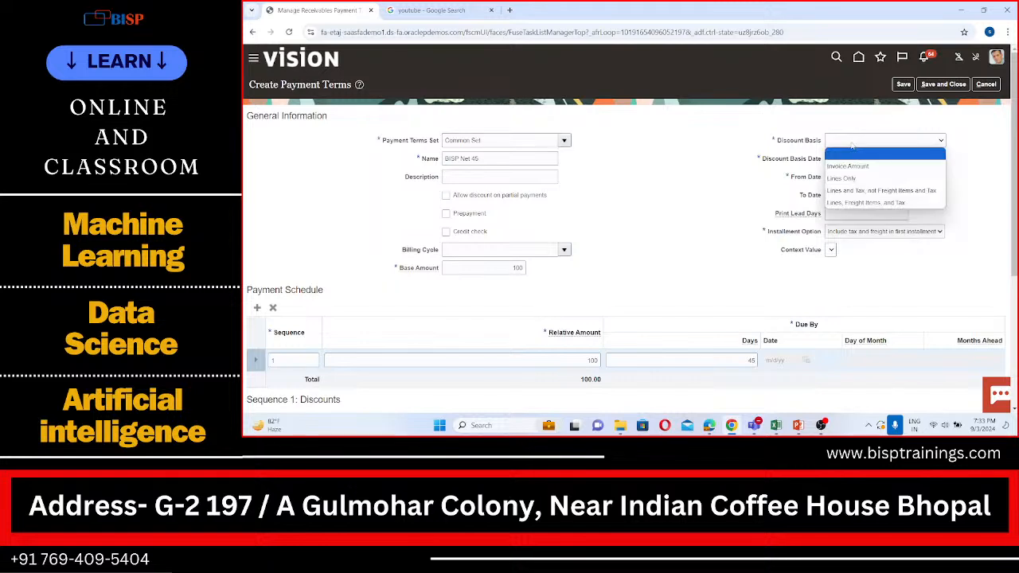
click(848, 165)
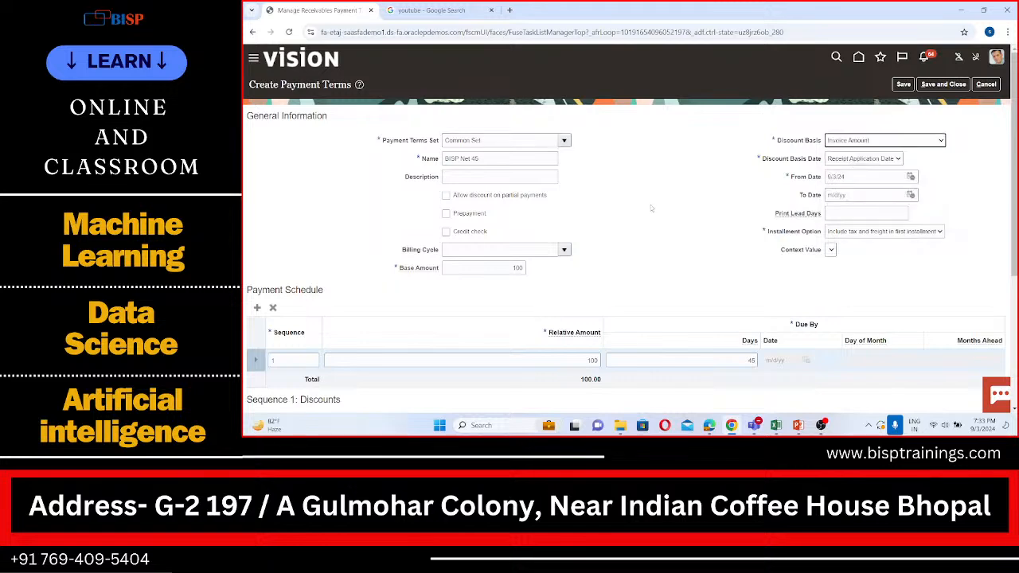
Check the payment schedule and discount lines, and save and close the BISP Net 45 payment term.
scroll(650, 205, down, 3)
scroll(650, 204, down, 2)
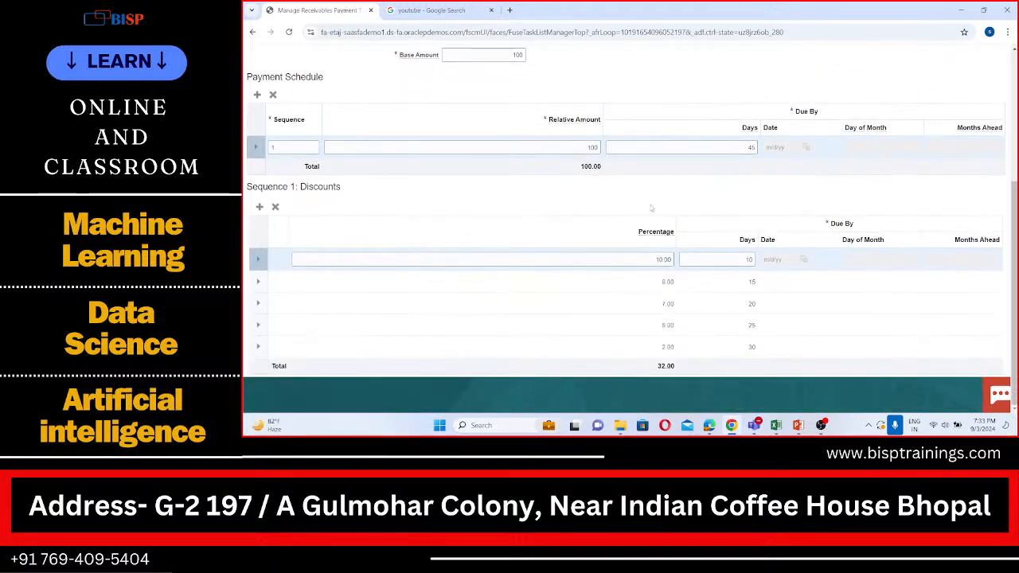
scroll(650, 208, up, 5)
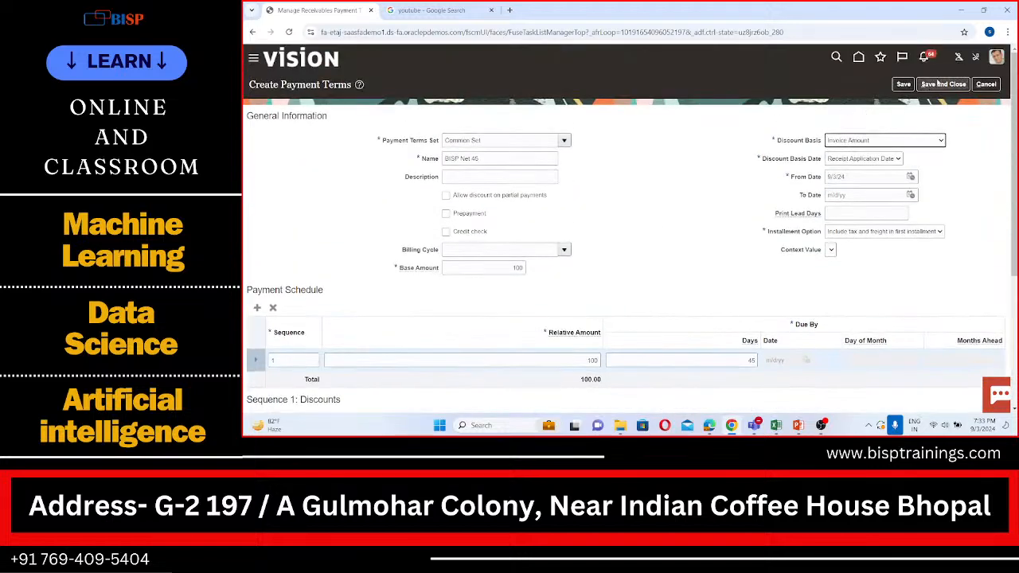
click(943, 84)
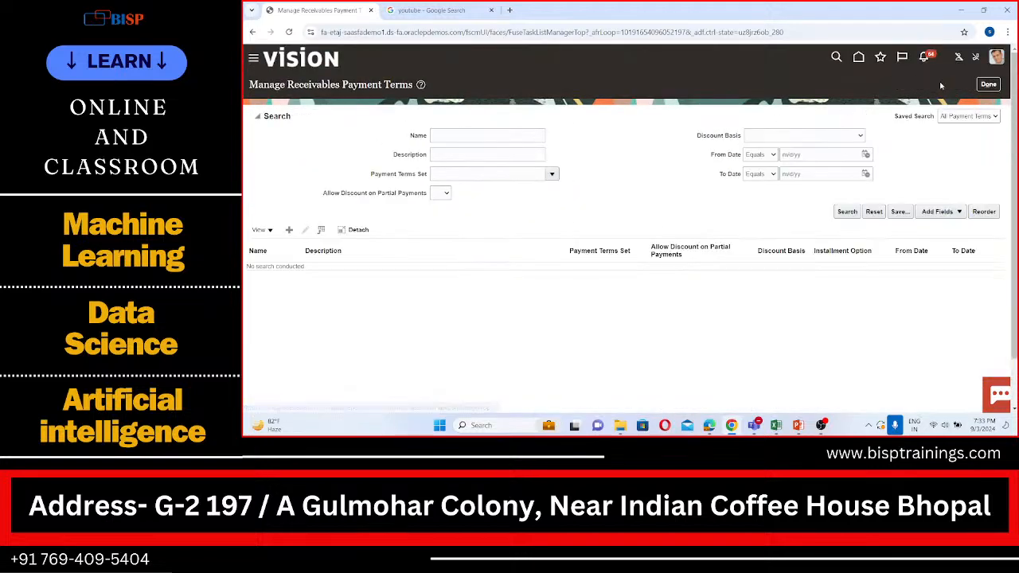